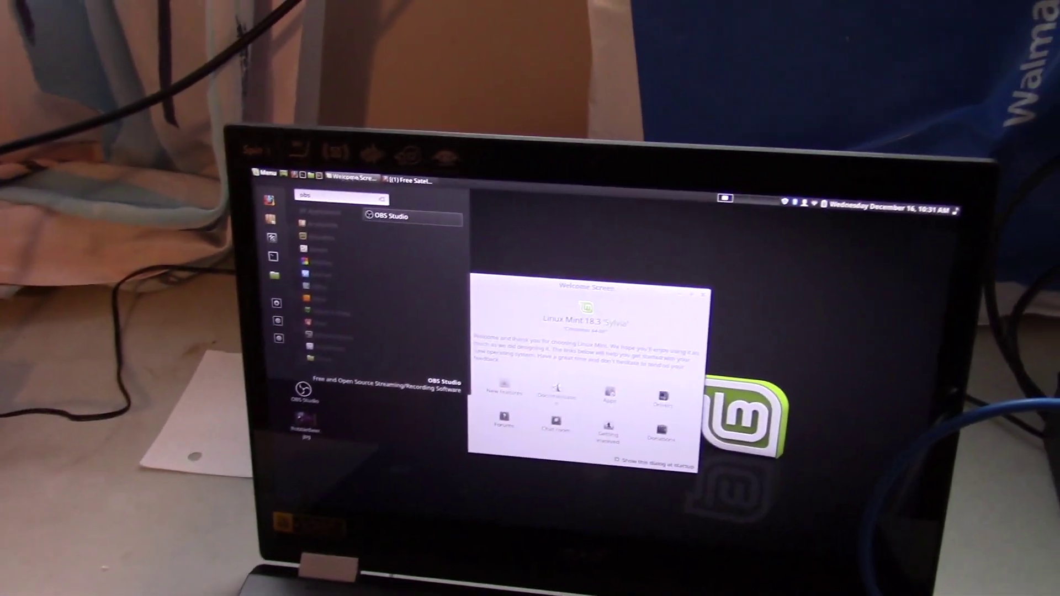
Step: Launch OBS Studio from the Linux Mint menu search results
{"action": "left_click", "coordinate": [357, 236]}
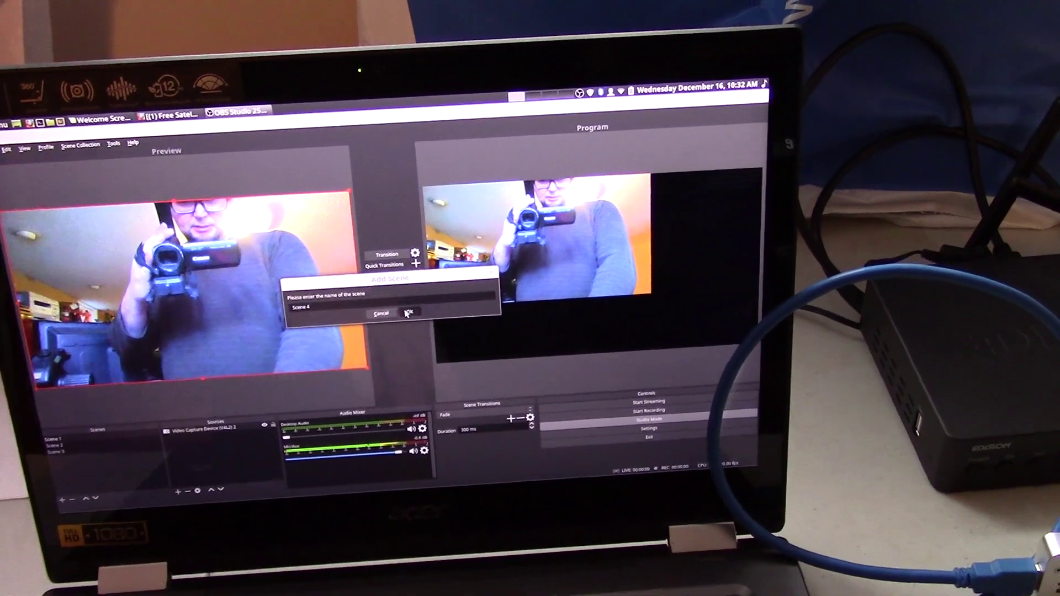
Step: Add Scene 4 and accept the UHD Capture video capture device settings
{"action": "left_click", "coordinate": [410, 308]}
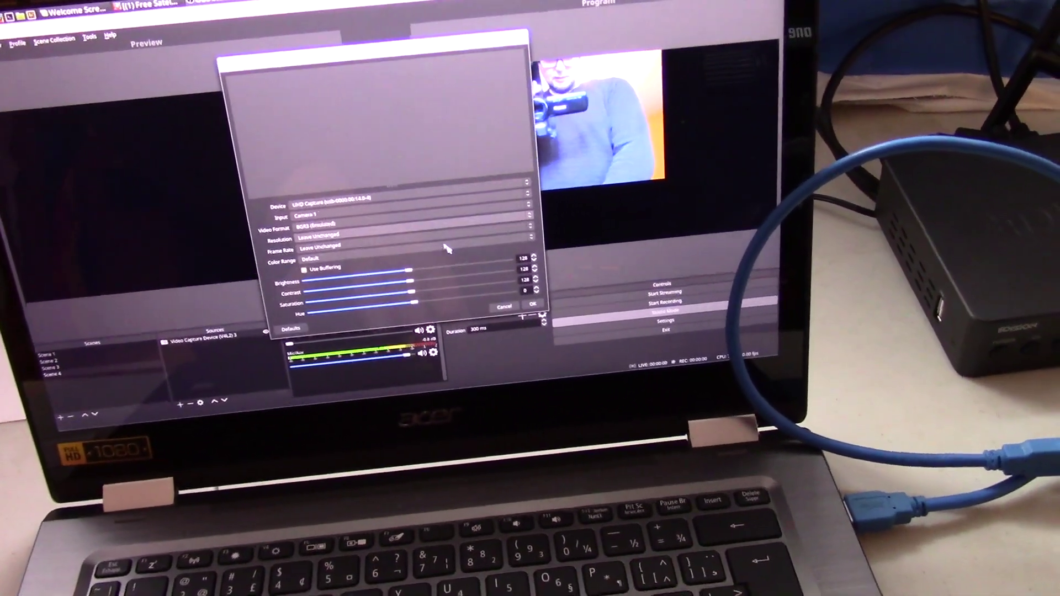
{"action": "left_click", "coordinate": [534, 304]}
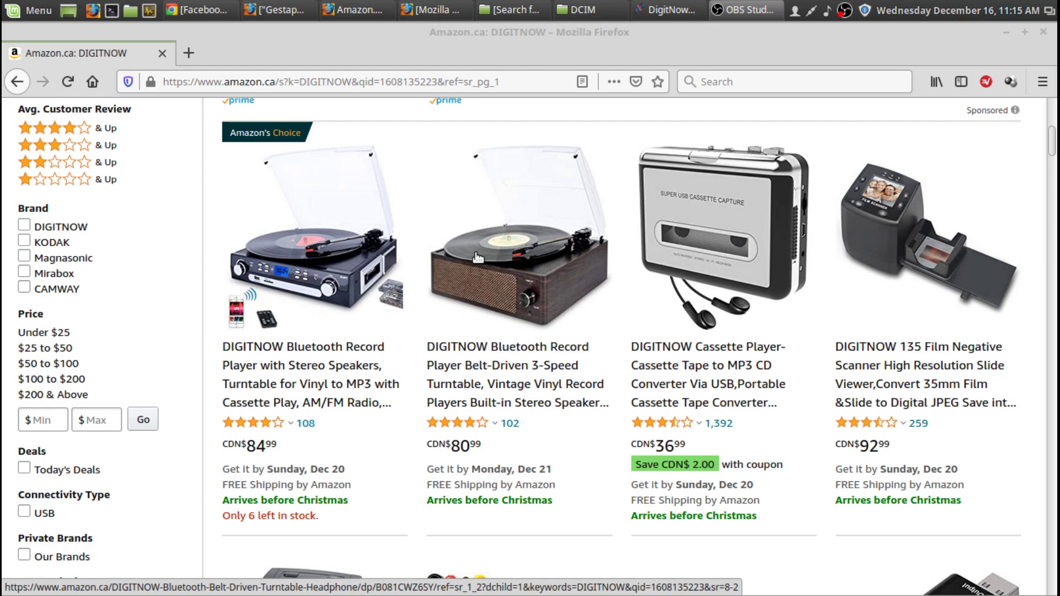
Step: Scroll down through the Amazon DIGITNOW search results toward page 2
{"action": "scroll", "coordinate": [486, 257], "scroll_direction": "down", "scroll_amount": 7}
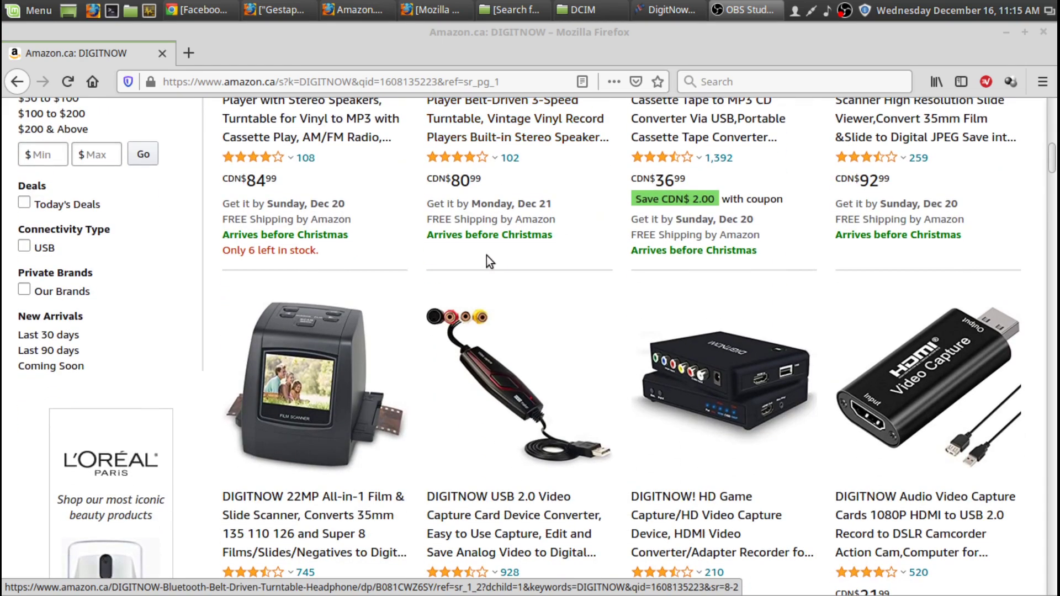
{"action": "scroll", "coordinate": [488, 260], "scroll_direction": "down", "scroll_amount": 8}
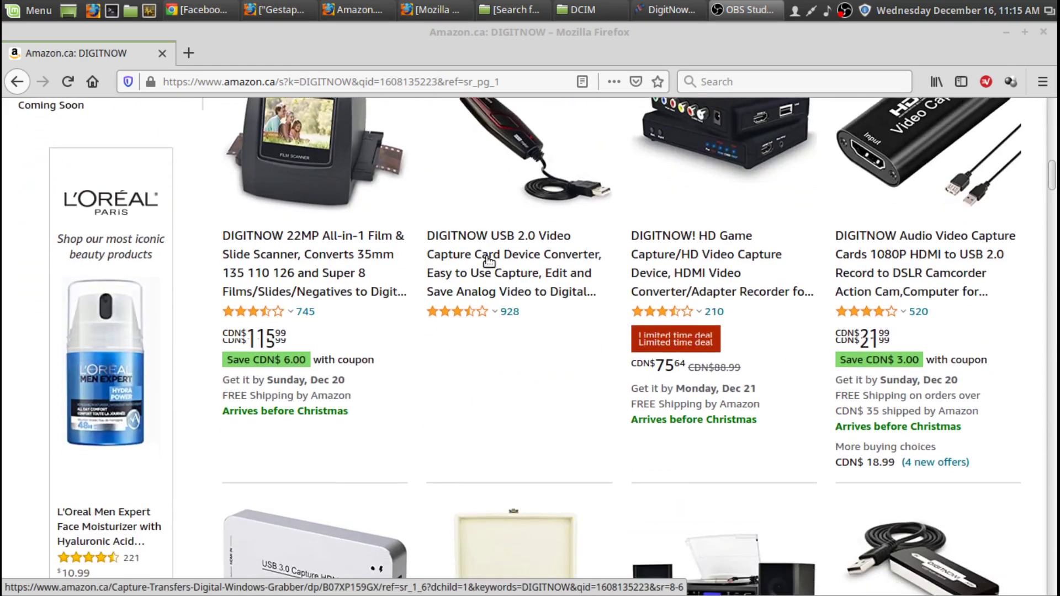
{"action": "scroll", "coordinate": [488, 264], "scroll_direction": "down", "scroll_amount": 4}
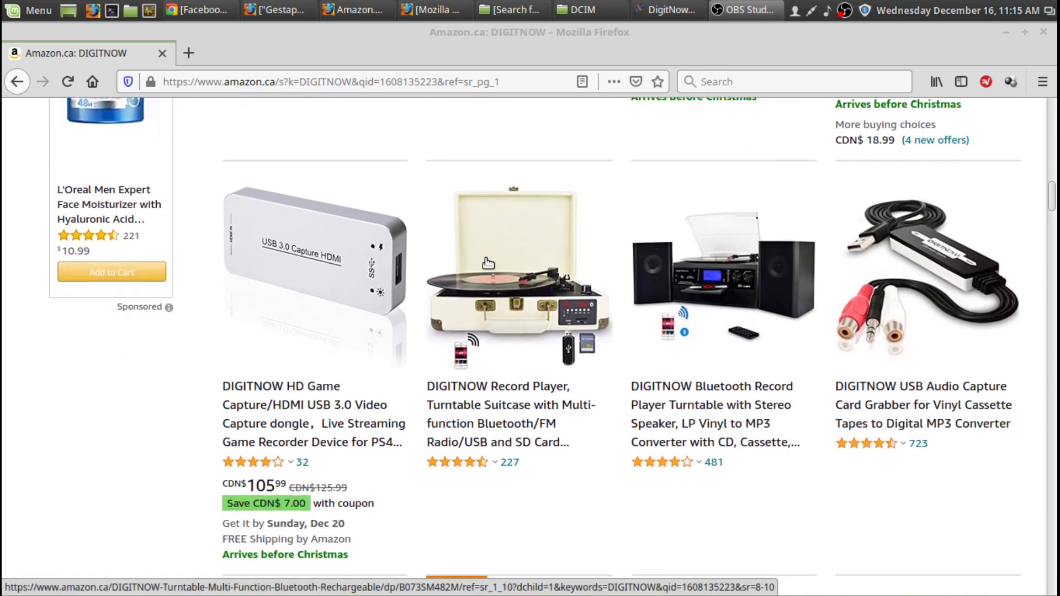
{"action": "scroll", "coordinate": [486, 264], "scroll_direction": "down", "scroll_amount": 9}
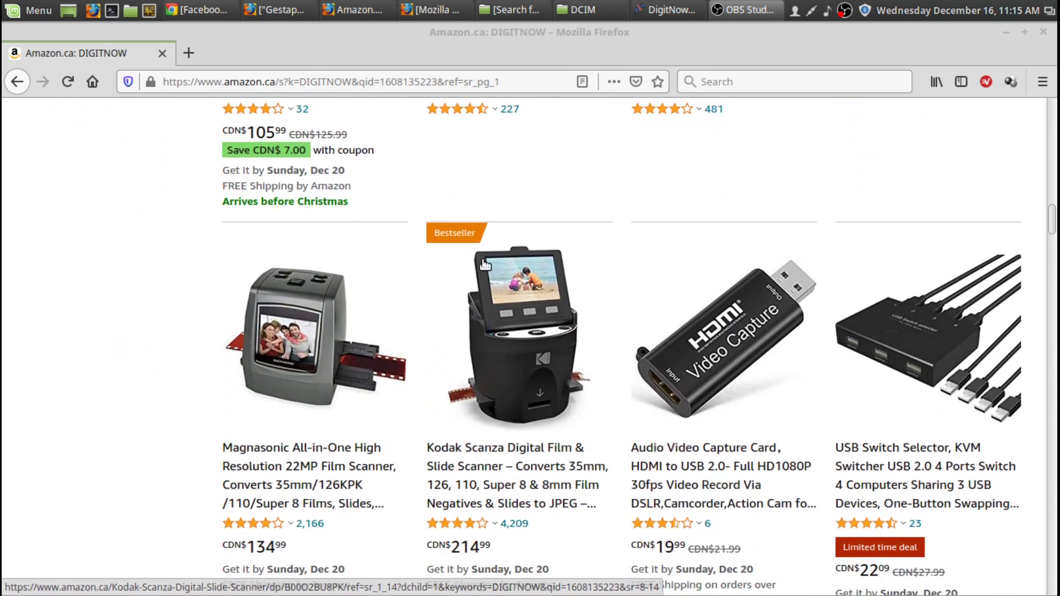
{"action": "scroll", "coordinate": [481, 264], "scroll_direction": "down", "scroll_amount": 7}
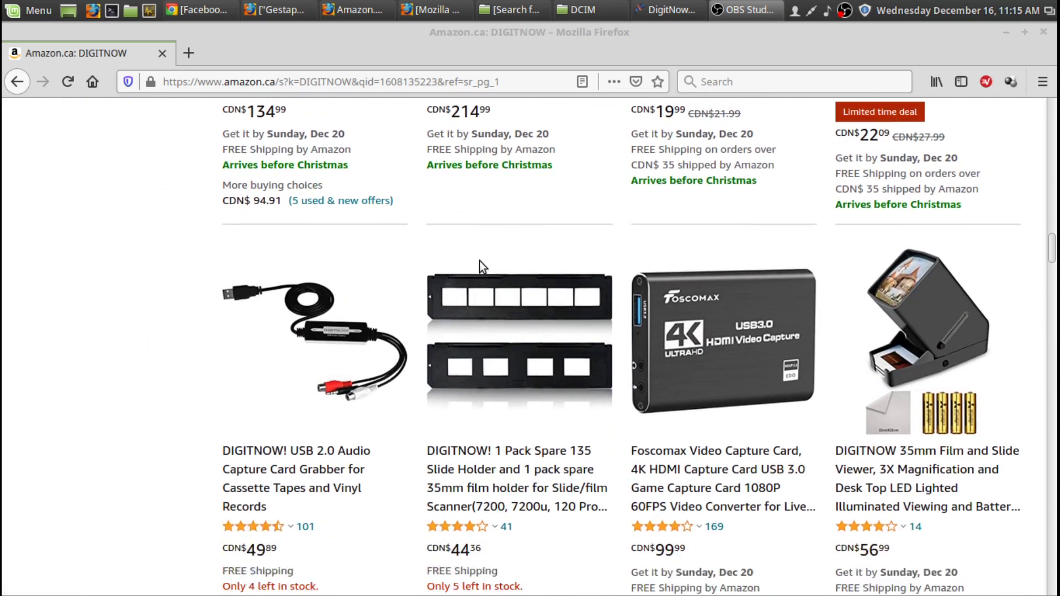
{"action": "scroll", "coordinate": [479, 267], "scroll_direction": "down", "scroll_amount": 8}
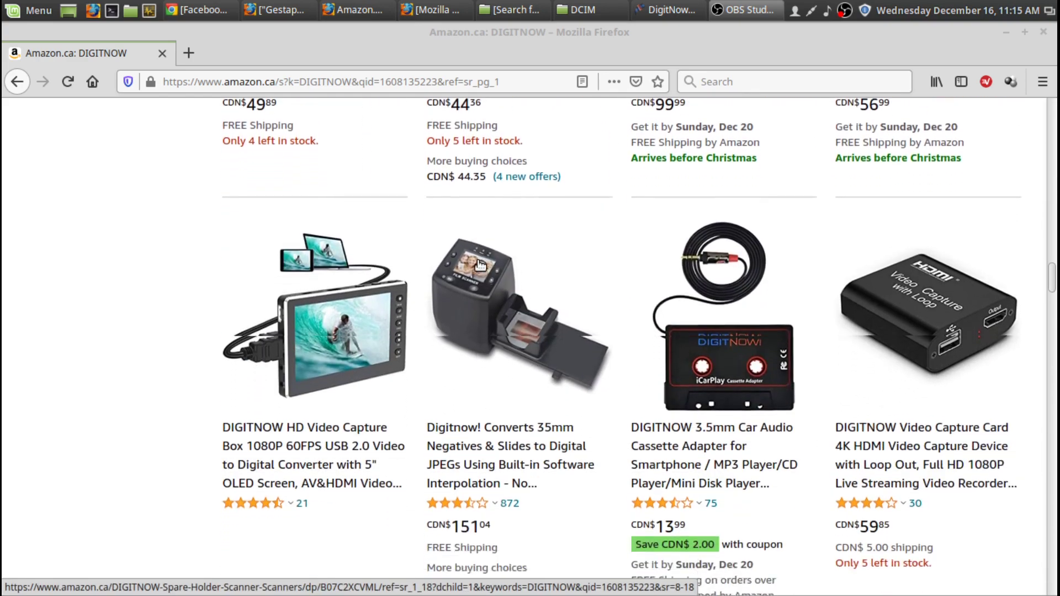
{"action": "scroll", "coordinate": [480, 264], "scroll_direction": "down", "scroll_amount": 4}
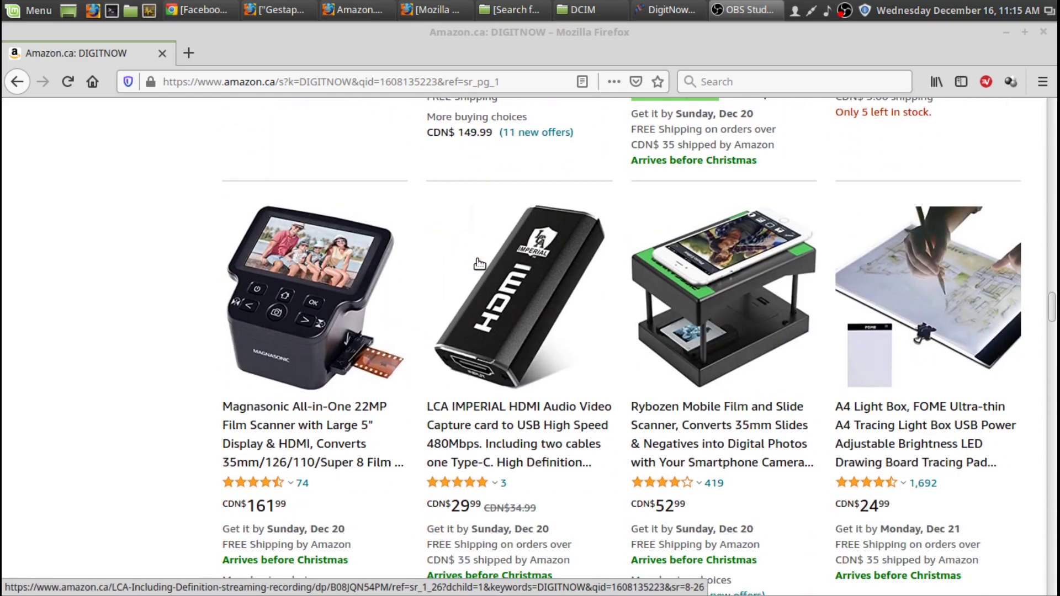
{"action": "scroll", "coordinate": [479, 264], "scroll_direction": "down", "scroll_amount": 5}
{"action": "scroll", "coordinate": [480, 264], "scroll_direction": "down", "scroll_amount": 4}
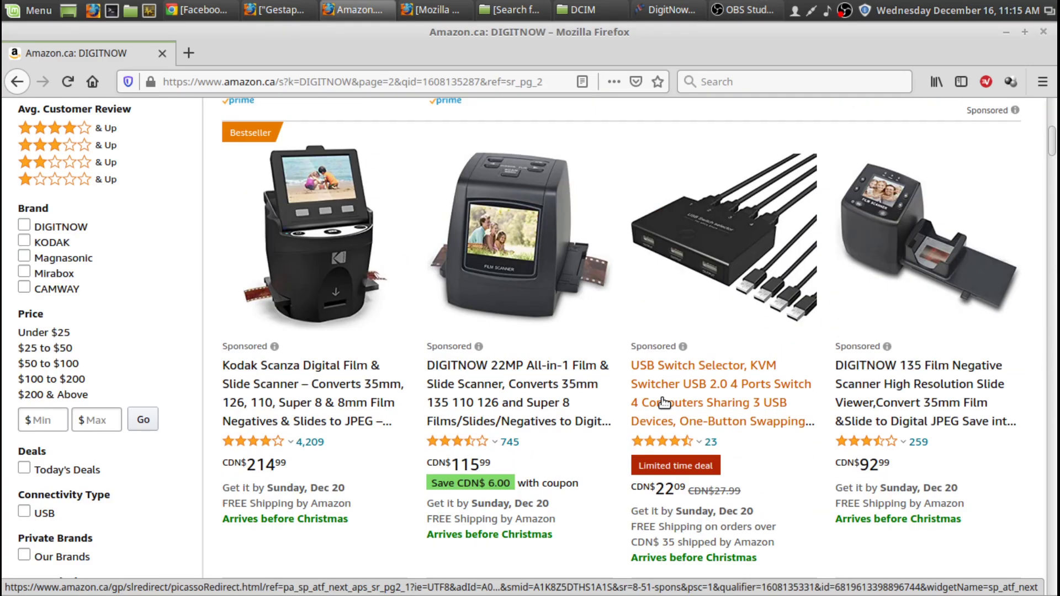
{"action": "scroll", "coordinate": [665, 402], "scroll_direction": "down", "scroll_amount": 15}
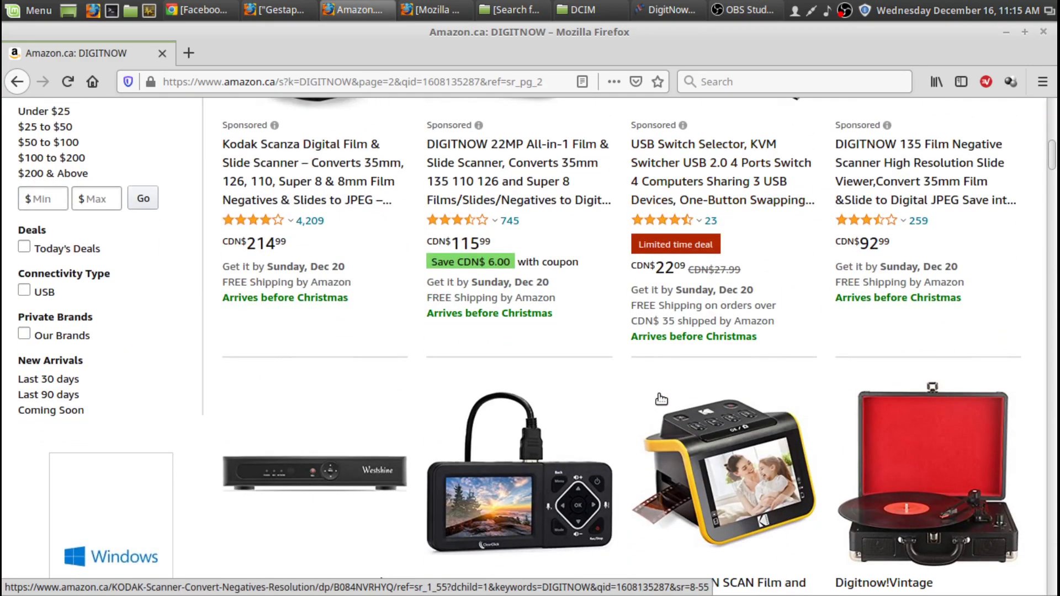
{"action": "scroll", "coordinate": [657, 402], "scroll_direction": "down", "scroll_amount": 10}
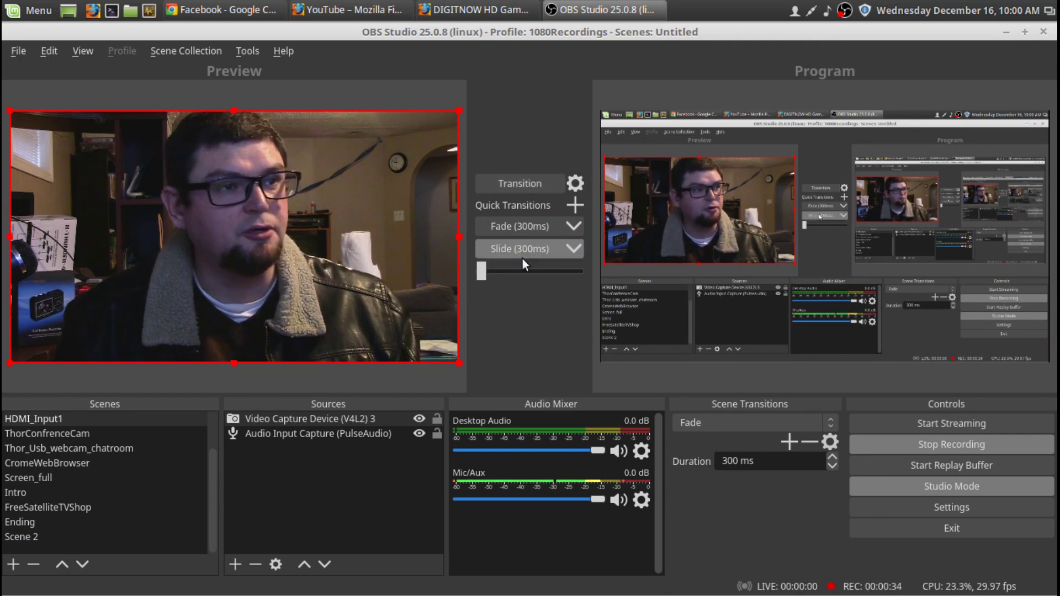
Step: Add a Video Capture Device (V4L2) source on UHD Capture, enlarge its preview and check video formats
{"action": "left_click", "coordinate": [236, 565]}
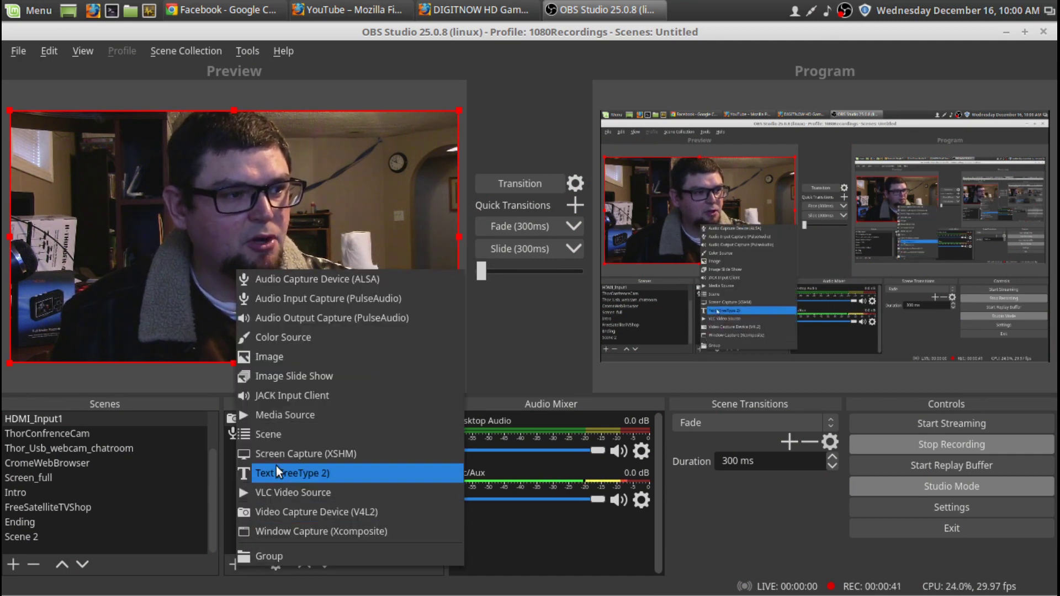
{"action": "left_click", "coordinate": [275, 520]}
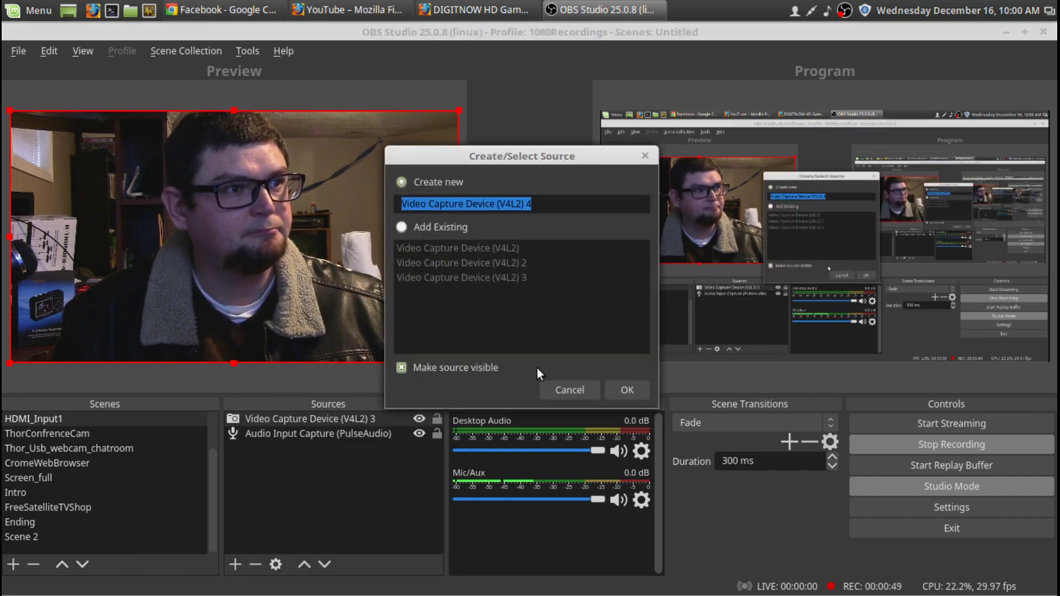
{"action": "left_click", "coordinate": [627, 389]}
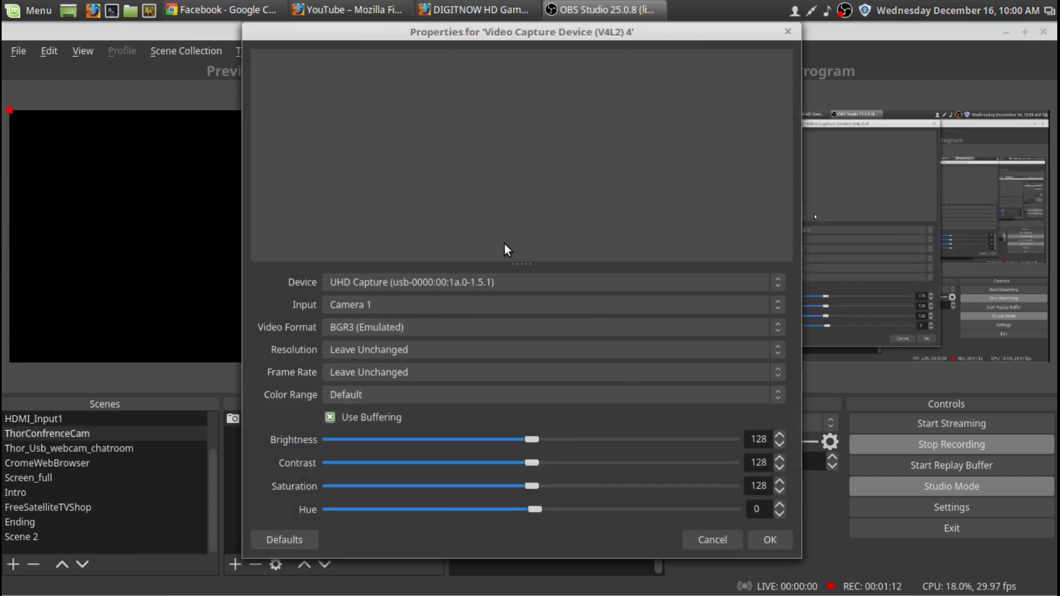
{"action": "left_click", "coordinate": [505, 284]}
{"action": "left_click", "coordinate": [506, 286]}
{"action": "left_click_drag", "start_coordinate": [553, 553], "coordinate": [553, 577]}
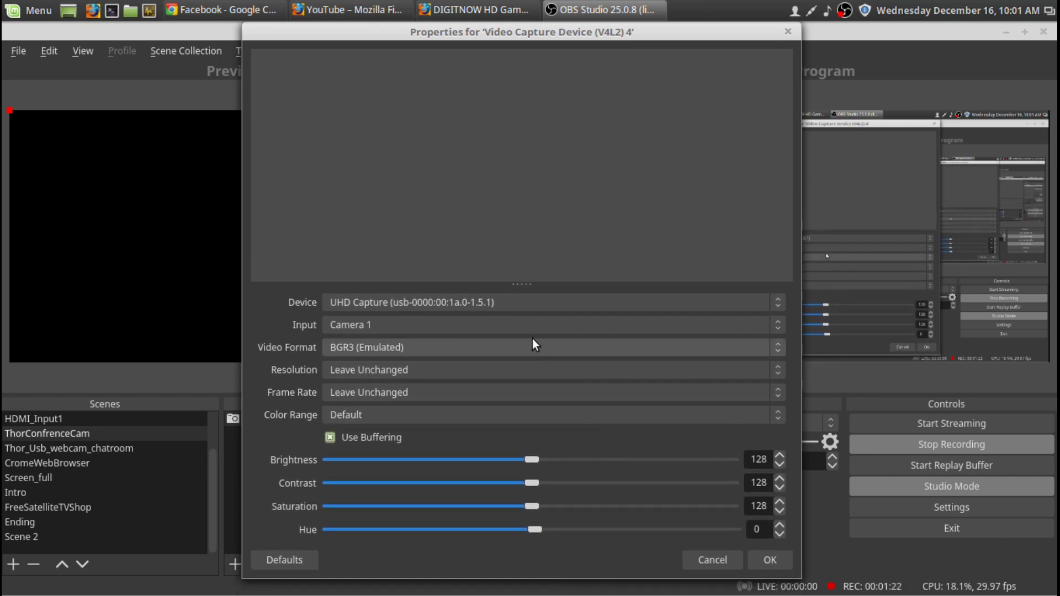
{"action": "left_click", "coordinate": [399, 348]}
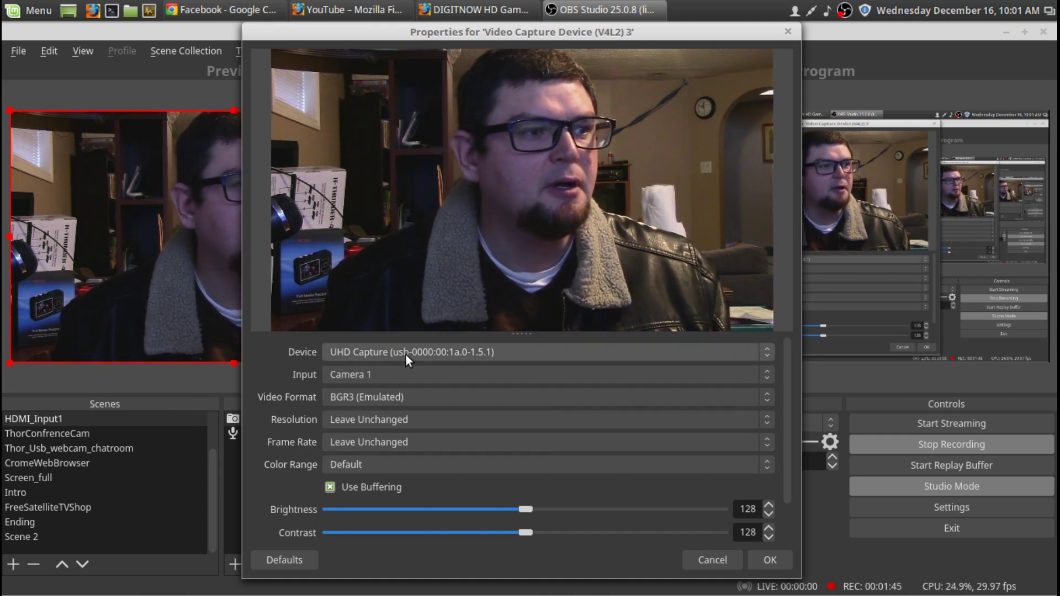
Step: Keep UHD Capture as the capture source's device and review its properties
{"action": "left_click", "coordinate": [458, 354]}
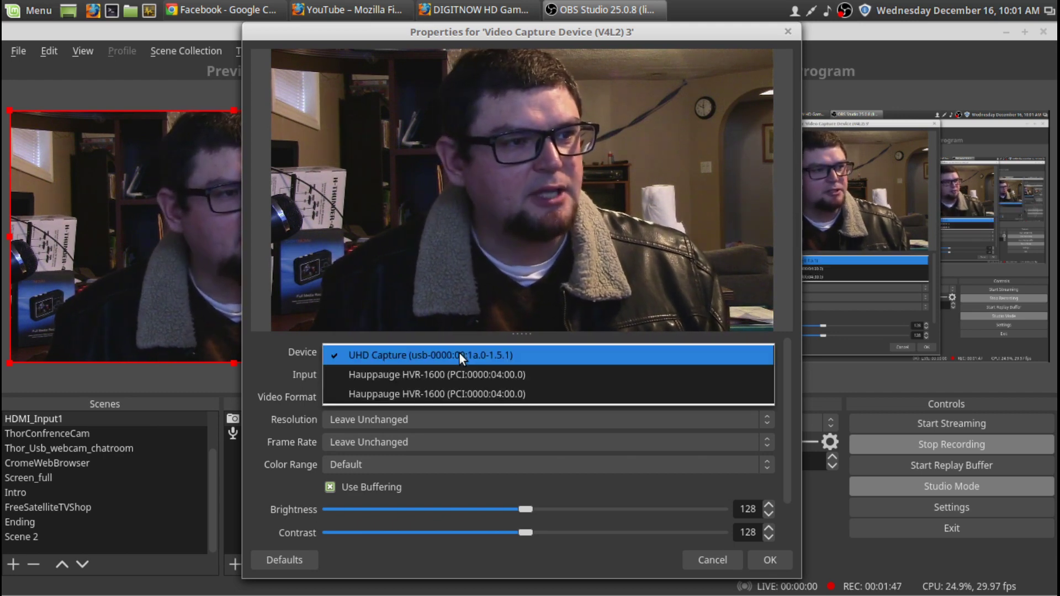
{"action": "left_click", "coordinate": [459, 354]}
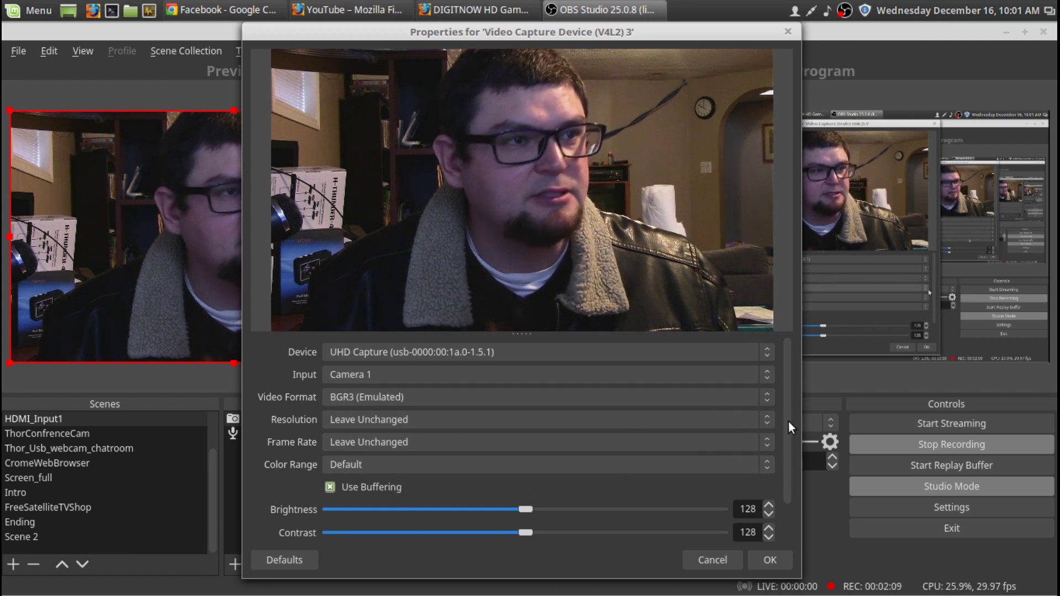
{"action": "left_click_drag", "start_coordinate": [787, 409], "coordinate": [809, 383]}
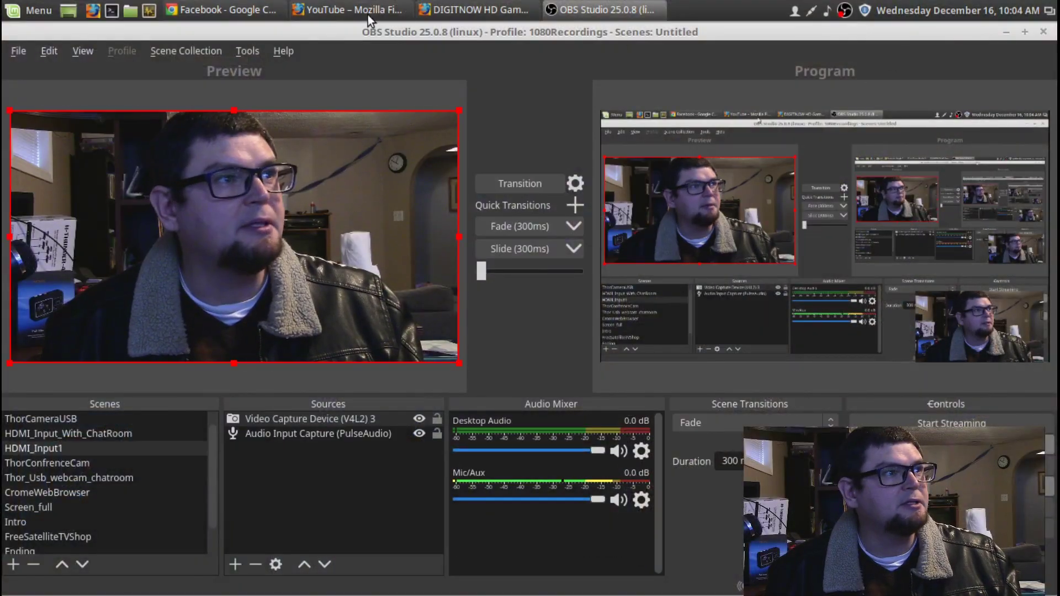
Step: Bring the DIGITNOW HDMI USB 3.0 dongle's Amazon page in front of OBS and scroll it
{"action": "left_click", "coordinate": [486, 9]}
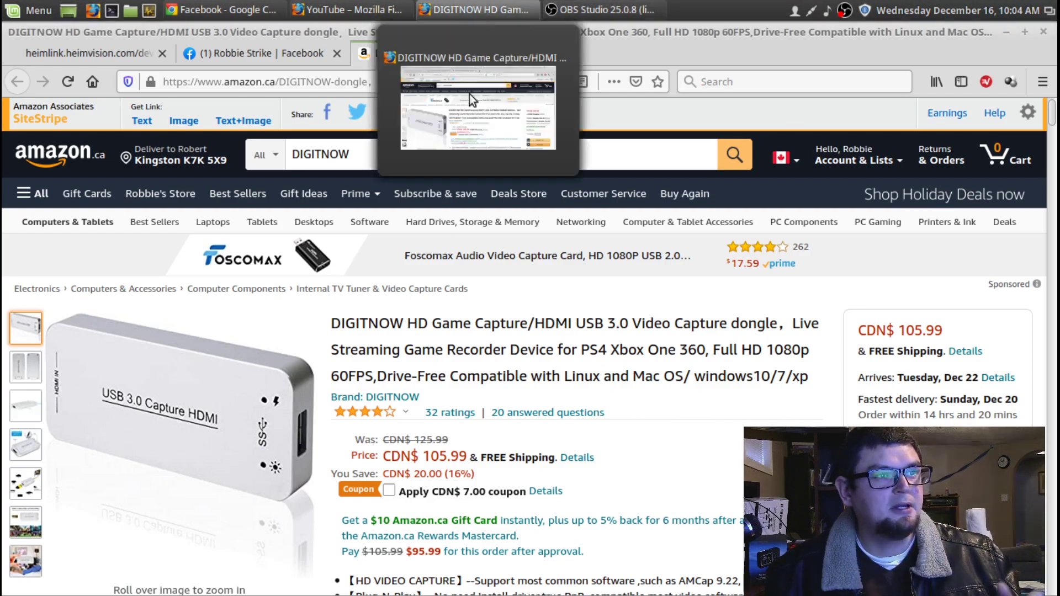
{"action": "left_click", "coordinate": [601, 3]}
{"action": "left_click", "coordinate": [598, 12]}
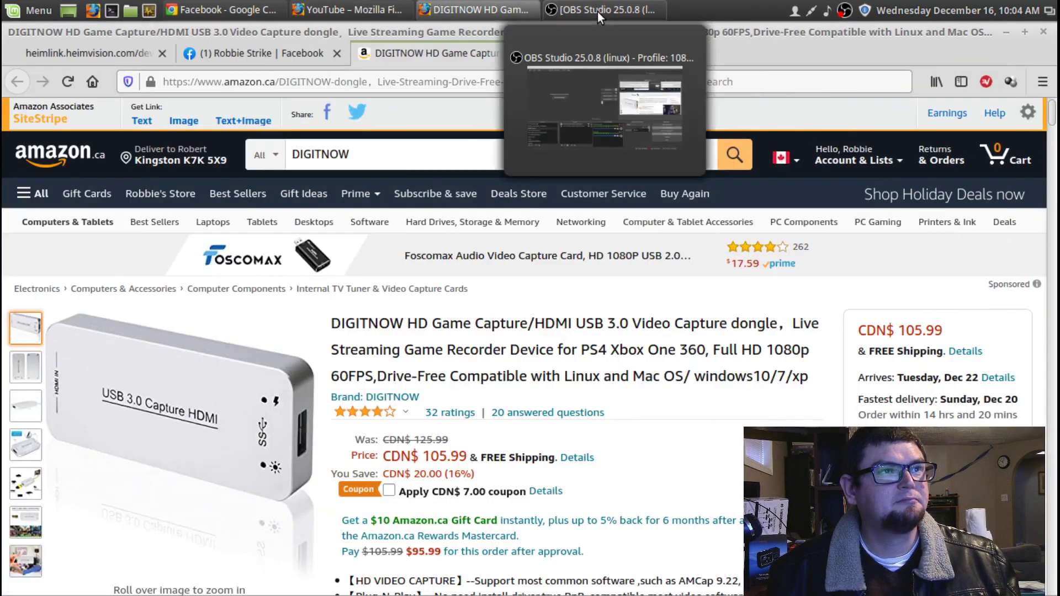
{"action": "left_click", "coordinate": [598, 12]}
{"action": "left_click", "coordinate": [475, 10]}
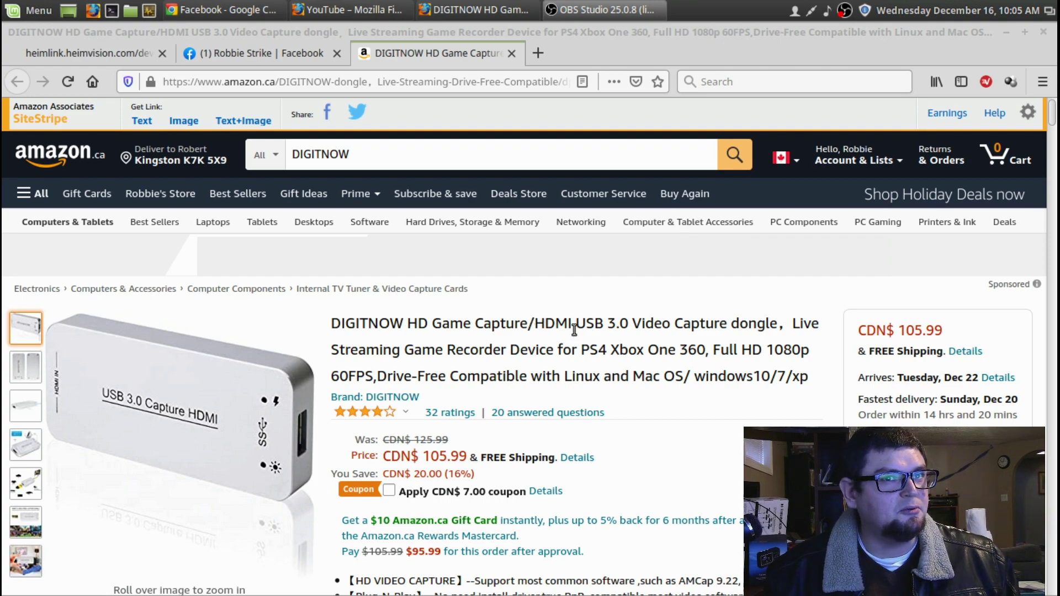
{"action": "scroll", "coordinate": [575, 330], "scroll_direction": "down", "scroll_amount": 2}
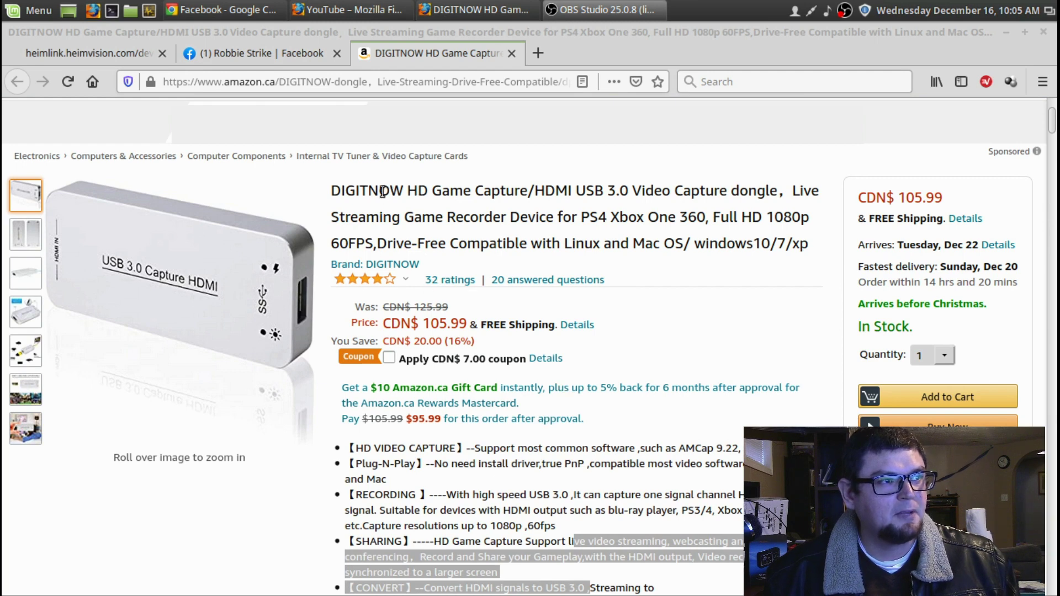
{"action": "left_click_drag", "start_coordinate": [379, 191], "coordinate": [606, 190]}
{"action": "left_click", "coordinate": [467, 188]}
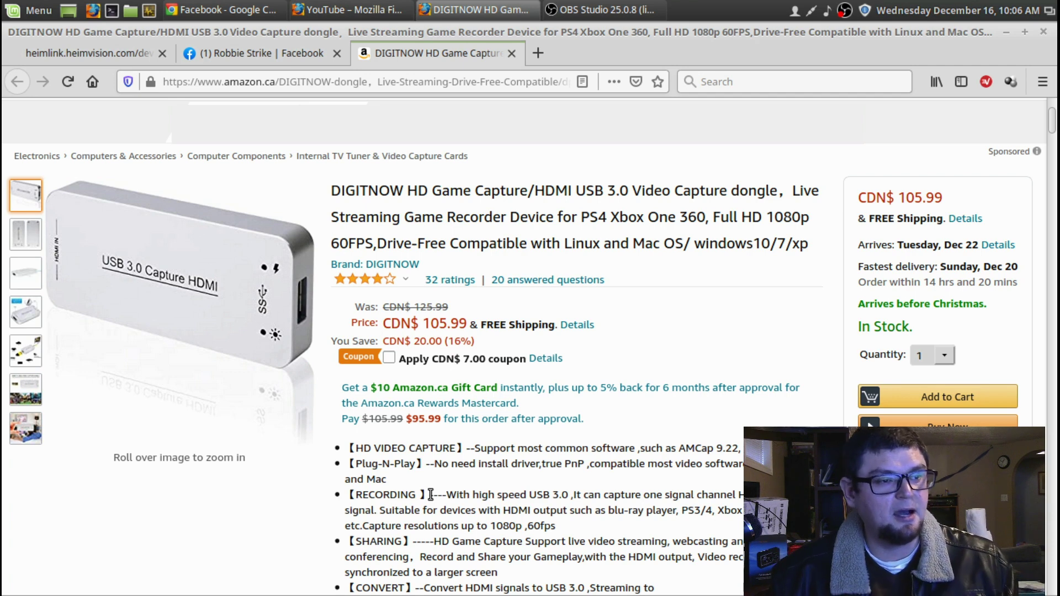
{"action": "left_click_drag", "start_coordinate": [447, 489], "coordinate": [745, 499]}
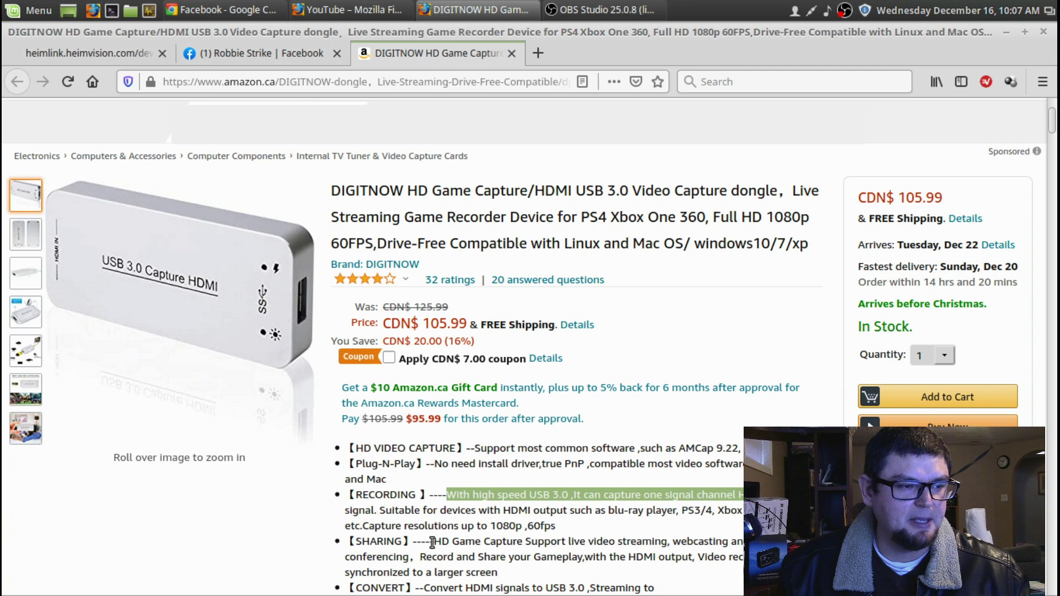
{"action": "left_click_drag", "start_coordinate": [431, 543], "coordinate": [762, 542]}
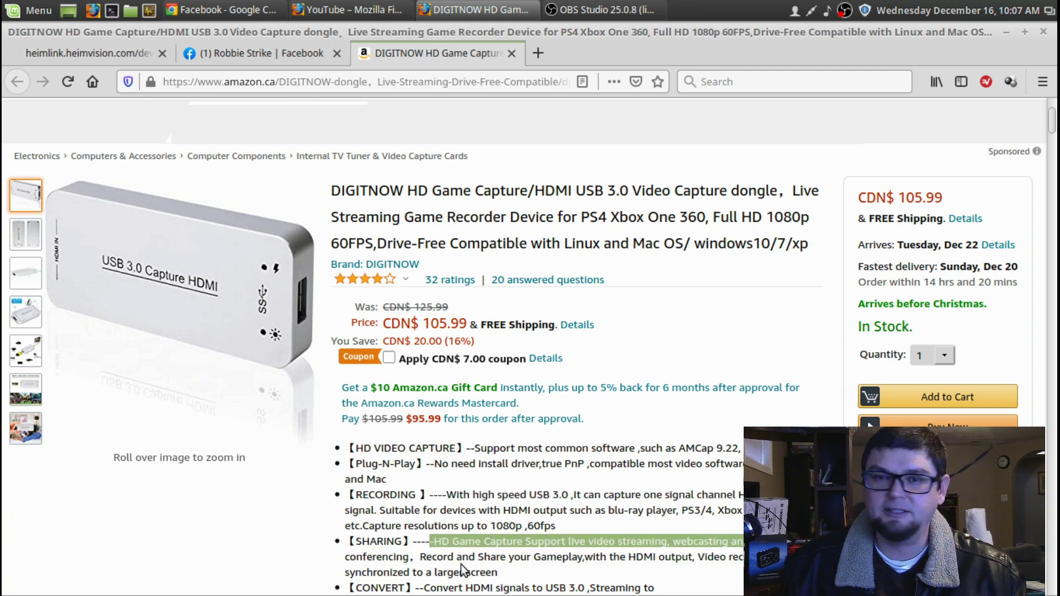
{"action": "scroll", "coordinate": [470, 564], "scroll_direction": "down", "scroll_amount": 4}
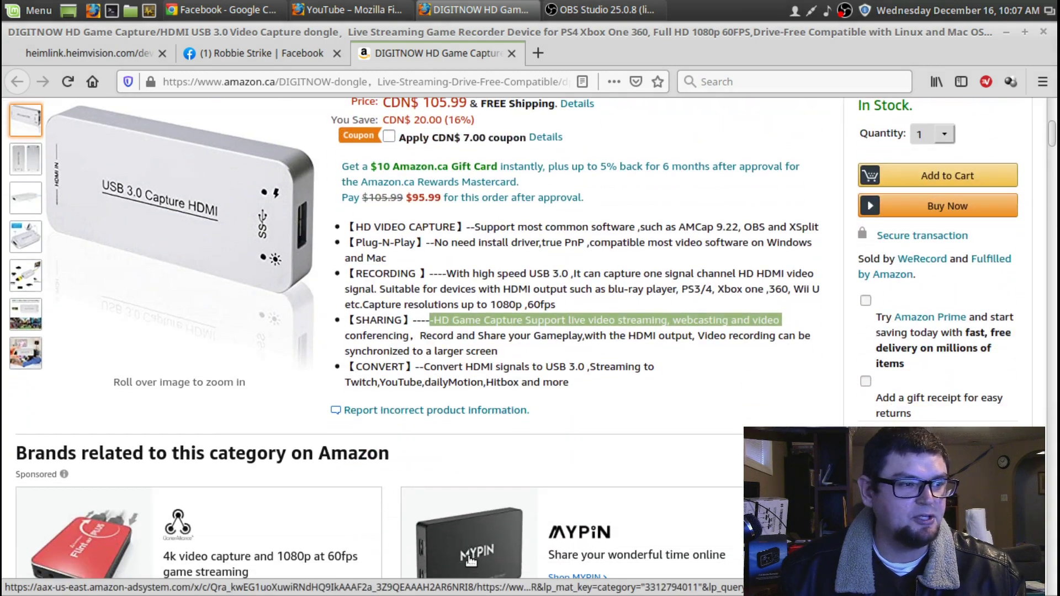
{"action": "left_click_drag", "start_coordinate": [430, 367], "coordinate": [648, 389]}
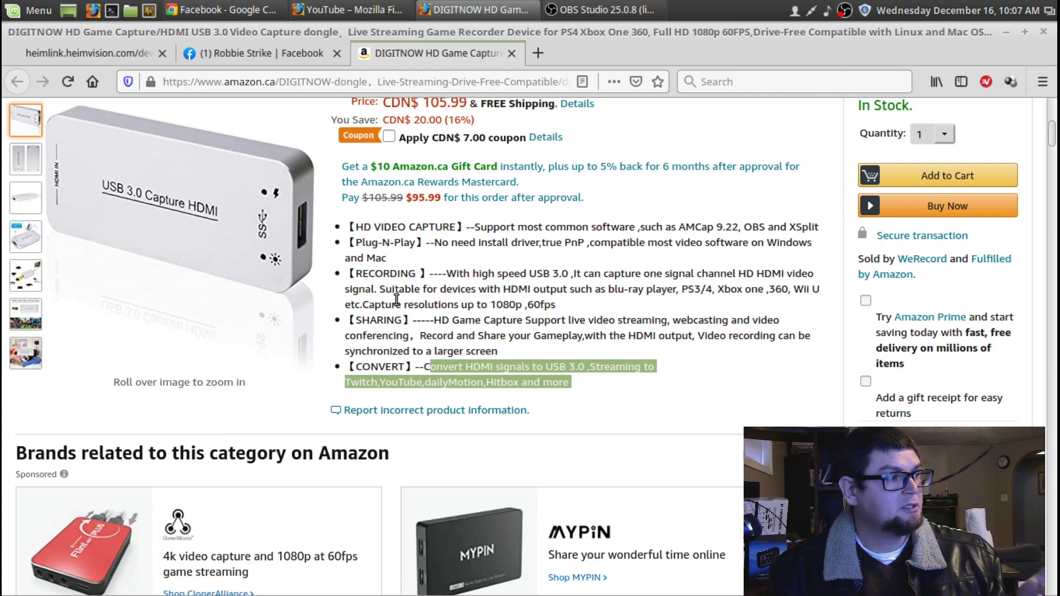
Step: Preview the product thumbnails through the sixth photo, then highlight the product name in the title
{"action": "mouse_move", "coordinate": [12, 162]}
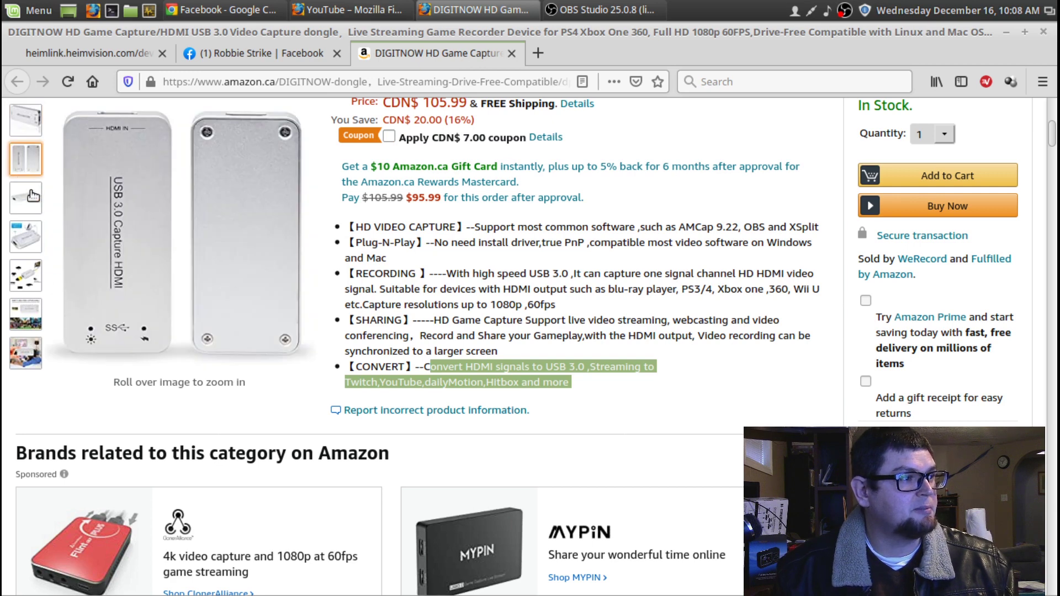
{"action": "mouse_move", "coordinate": [30, 202]}
{"action": "mouse_move", "coordinate": [26, 244]}
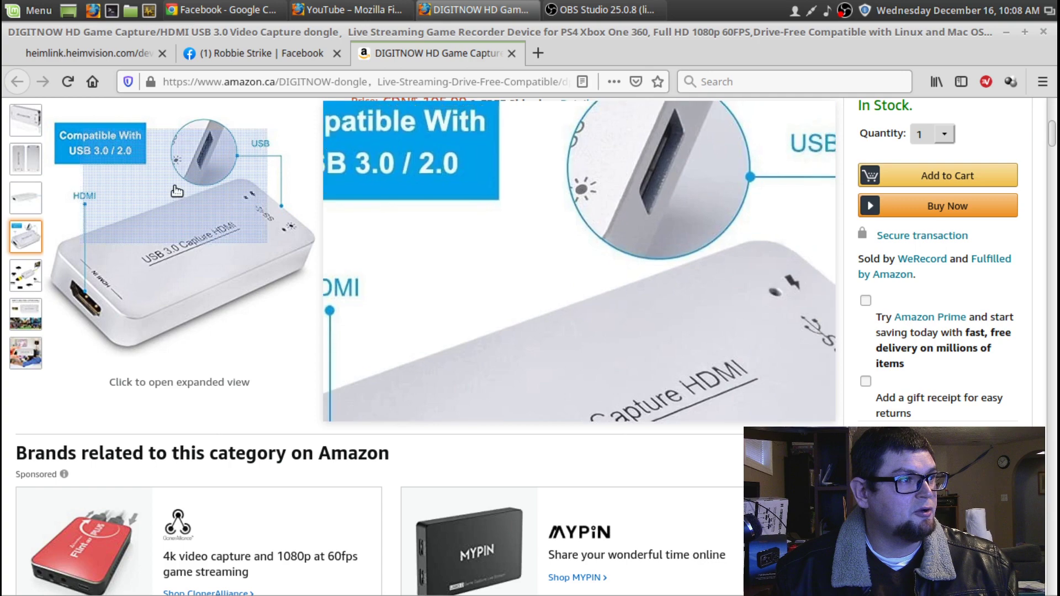
{"action": "mouse_move", "coordinate": [25, 277]}
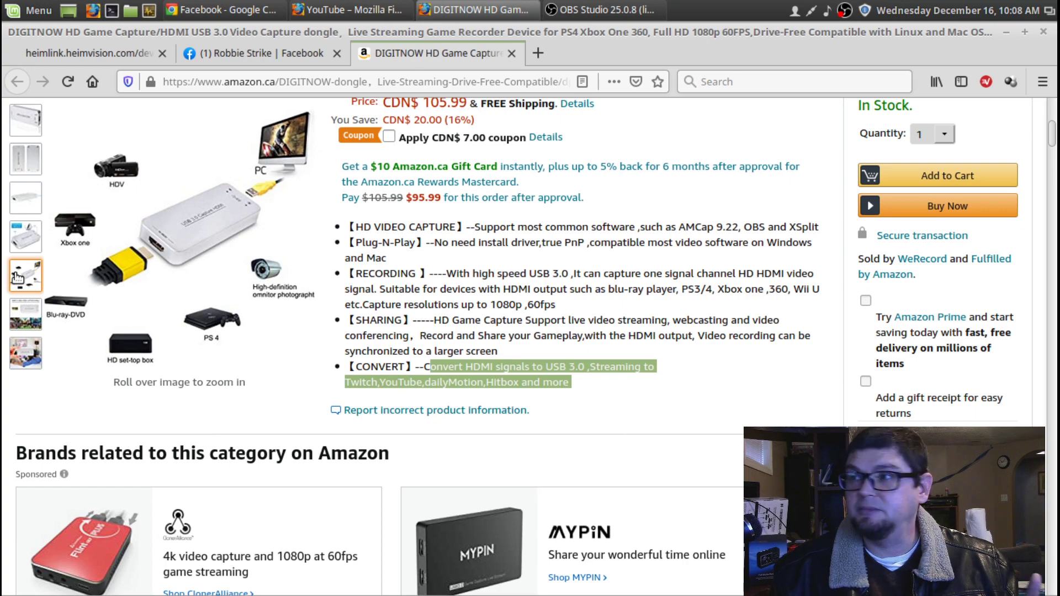
{"action": "mouse_move", "coordinate": [17, 301]}
{"action": "scroll", "coordinate": [17, 301], "scroll_direction": "up", "scroll_amount": 8}
{"action": "left_click_drag", "start_coordinate": [332, 323], "coordinate": [629, 326]}
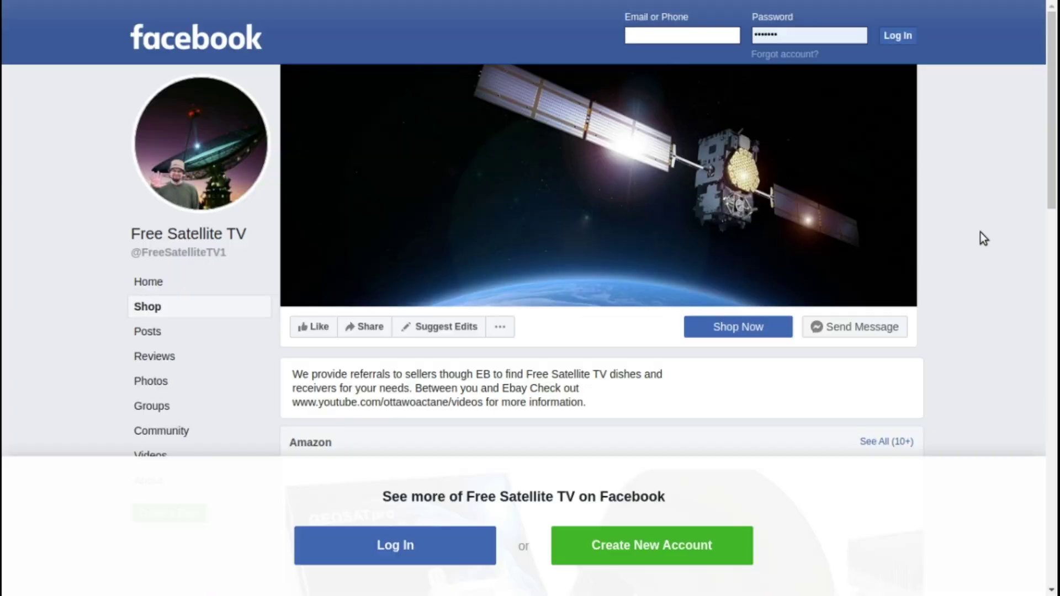
Step: Scroll down the Free Satellite TV Facebook shop page
{"action": "scroll", "coordinate": [983, 237], "scroll_direction": "down", "scroll_amount": 5}
{"action": "scroll", "coordinate": [983, 238], "scroll_direction": "down", "scroll_amount": 5}
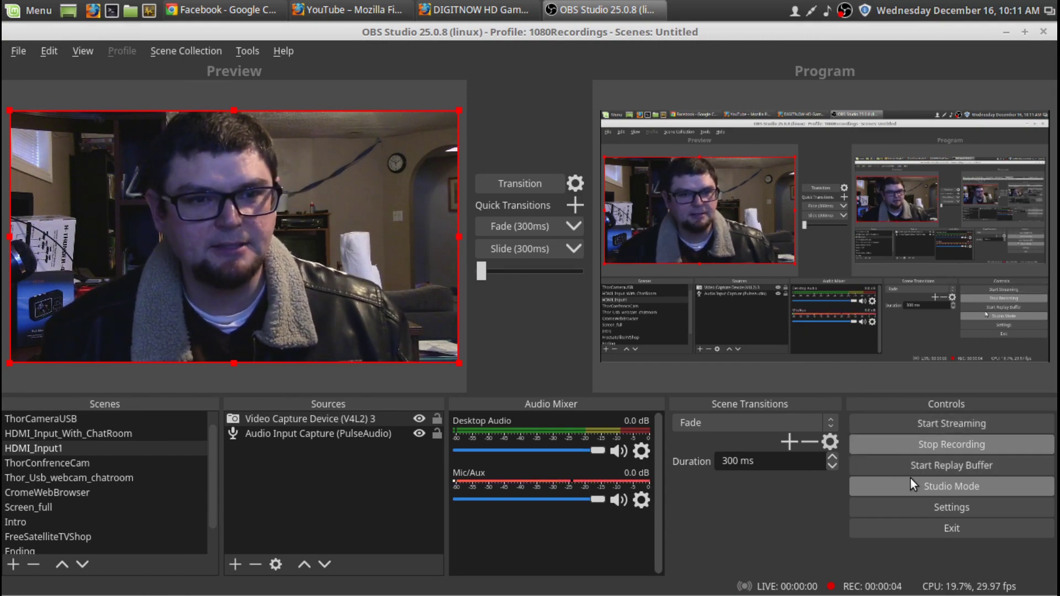
Step: Open the Output settings, showing 8000 Kbps bitrate, keeping the Software (x264) encoder
{"action": "left_click", "coordinate": [919, 505]}
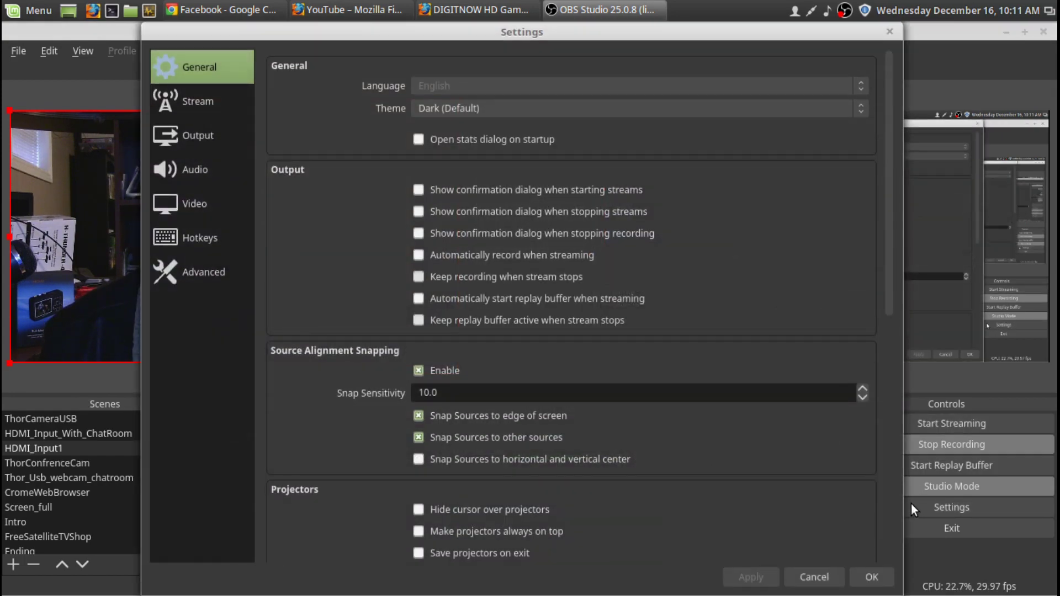
{"action": "left_click", "coordinate": [188, 98]}
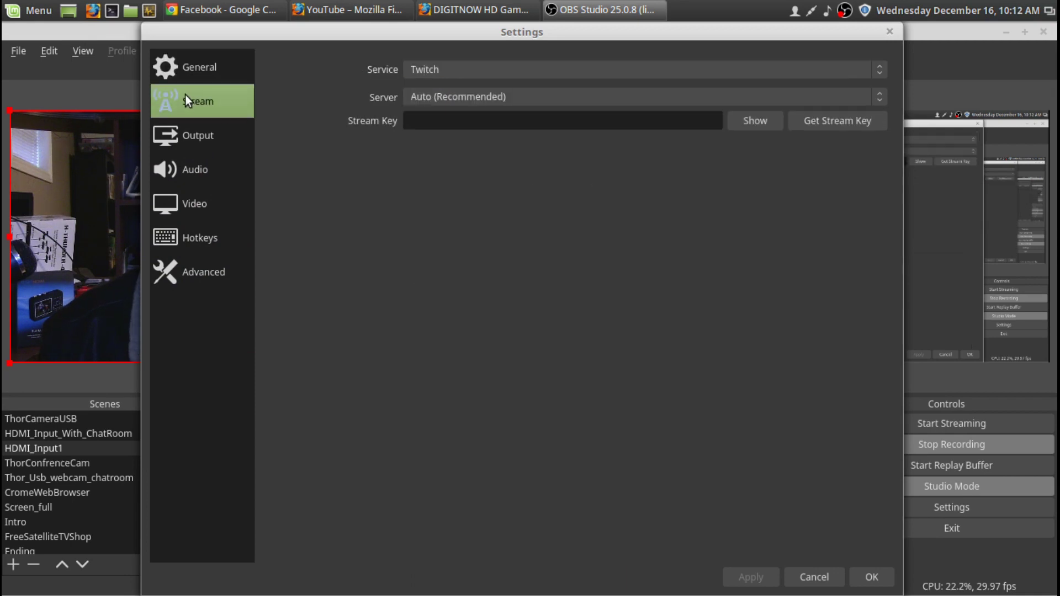
{"action": "left_click", "coordinate": [201, 138]}
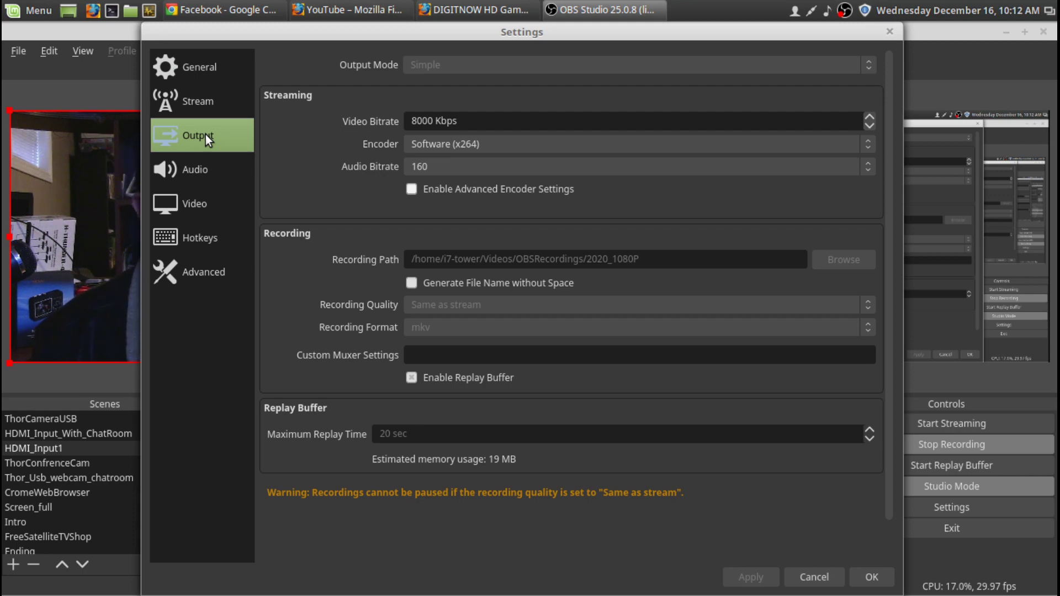
{"action": "left_click_drag", "start_coordinate": [269, 33], "coordinate": [426, 33]}
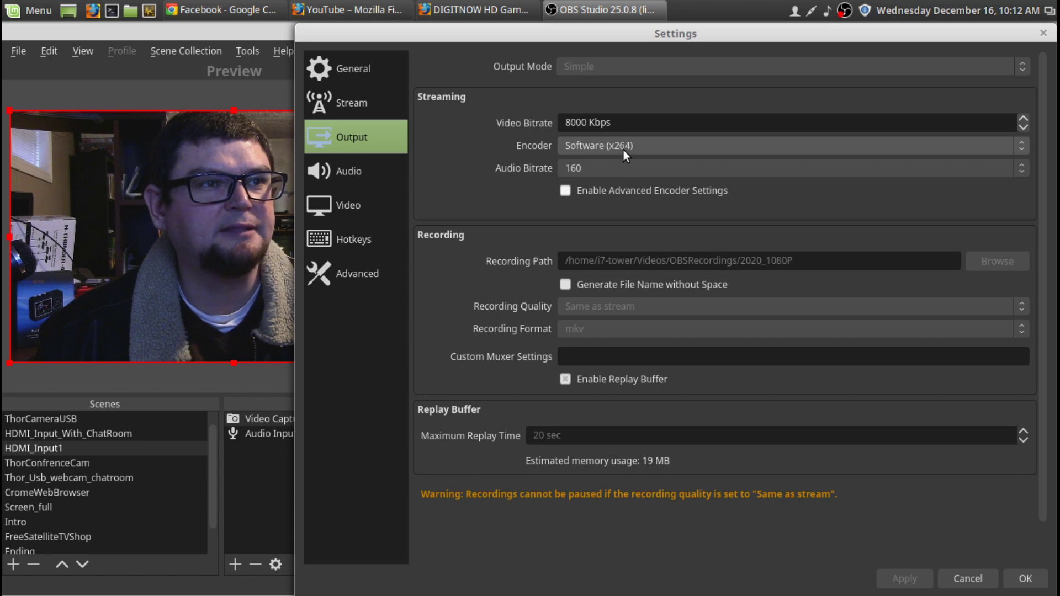
{"action": "left_click", "coordinate": [702, 151]}
{"action": "left_click", "coordinate": [704, 150]}
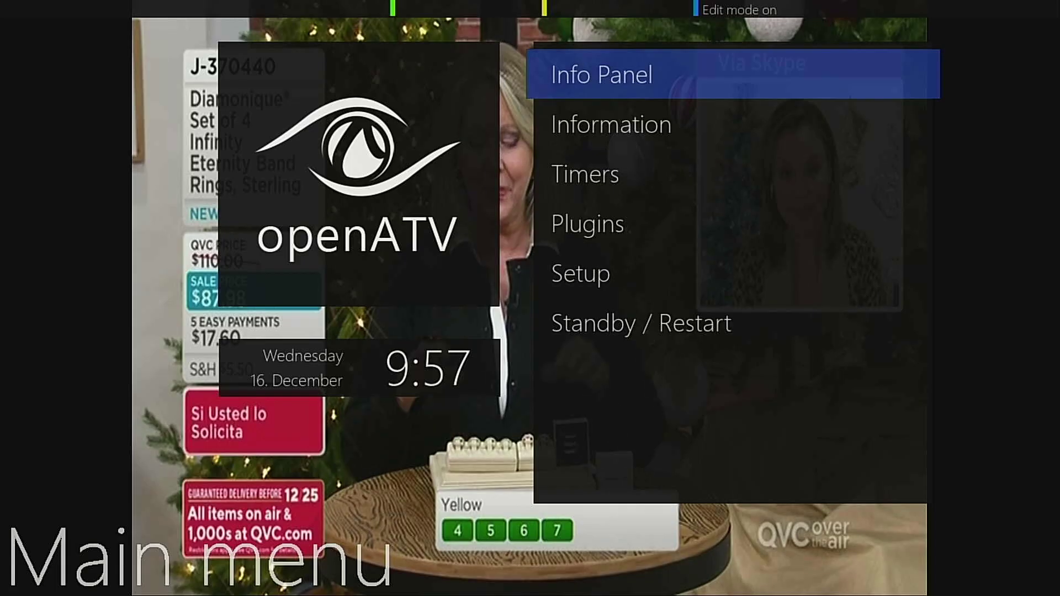
Step: Navigate the openATV receiver menu to Setup and open the Signal Finder
{"action": "key", "text": "Down"}
{"action": "key", "text": "Down"}
{"action": "key", "text": "Down"}
{"action": "key", "text": "Down"}
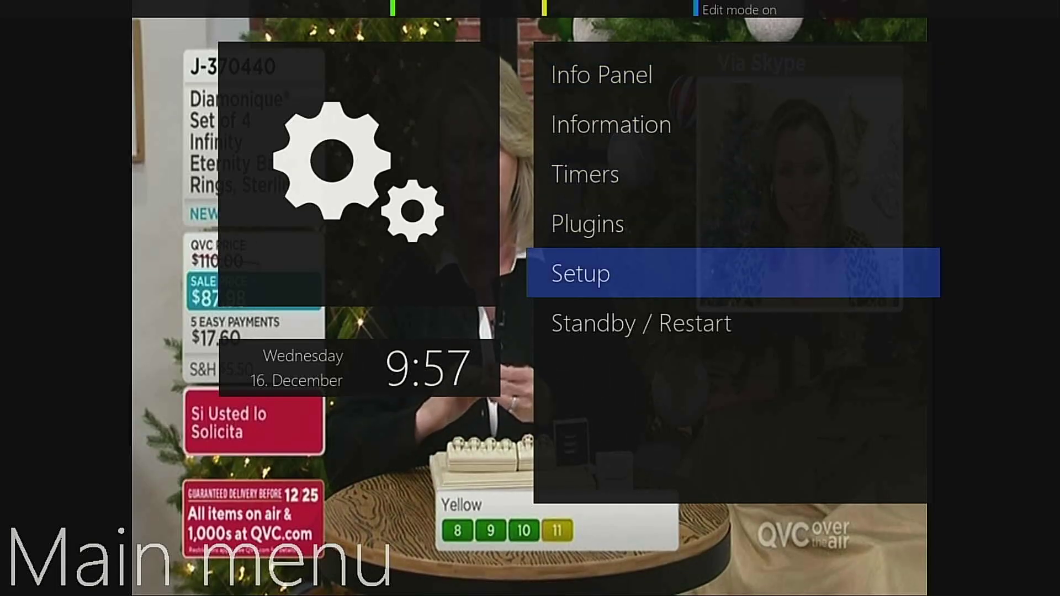
{"action": "key", "text": "Return"}
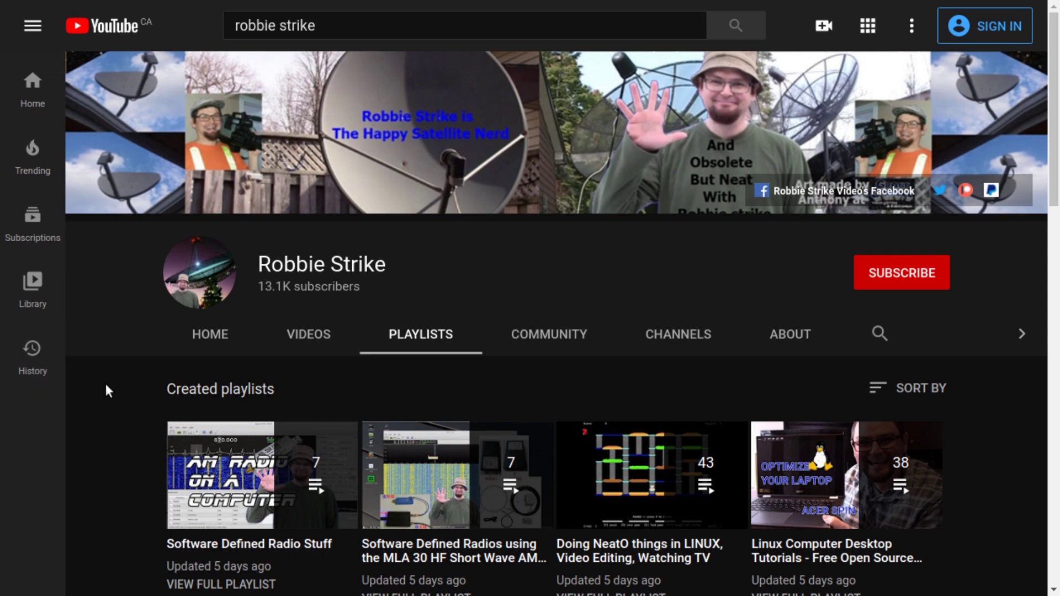
Step: Scroll down the channel's playlists from Software Defined Radio Stuff toward cool 2006, then back up
{"action": "scroll", "coordinate": [105, 384], "scroll_direction": "down", "scroll_amount": 9}
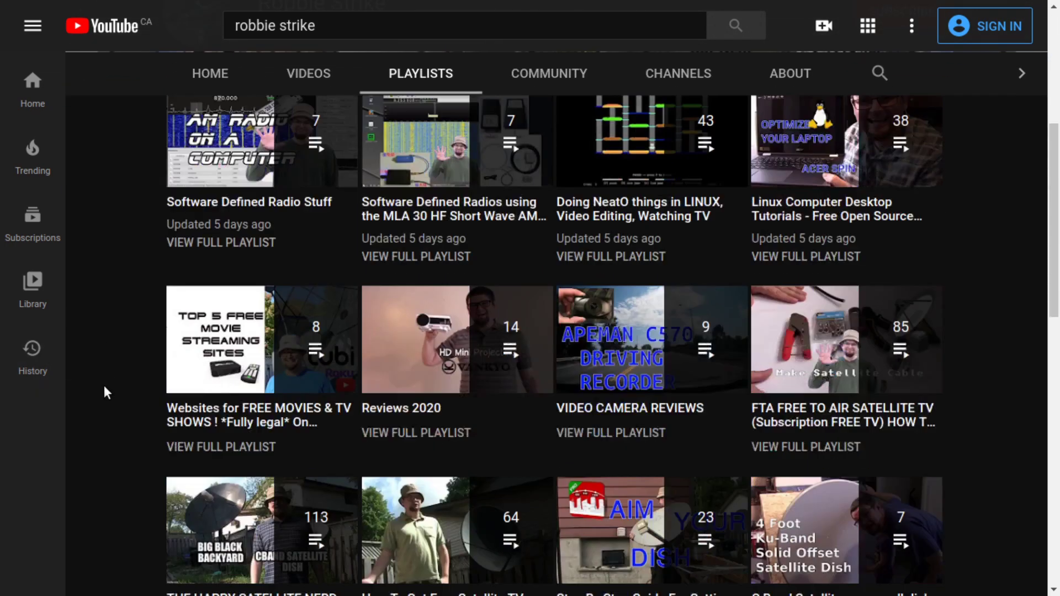
{"action": "scroll", "coordinate": [104, 385], "scroll_direction": "down", "scroll_amount": 7}
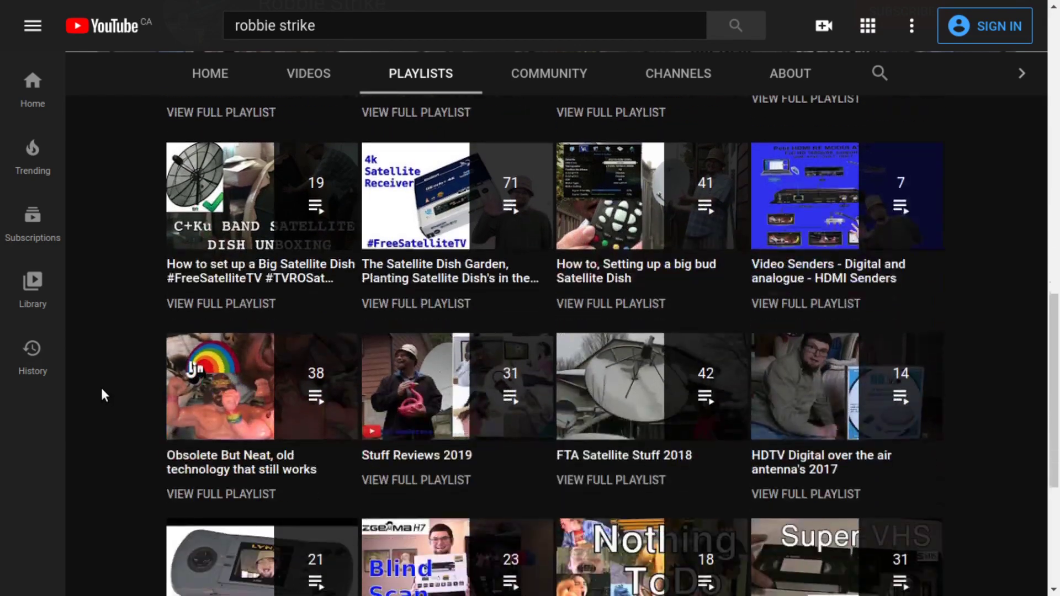
{"action": "scroll", "coordinate": [99, 388], "scroll_direction": "down", "scroll_amount": 5}
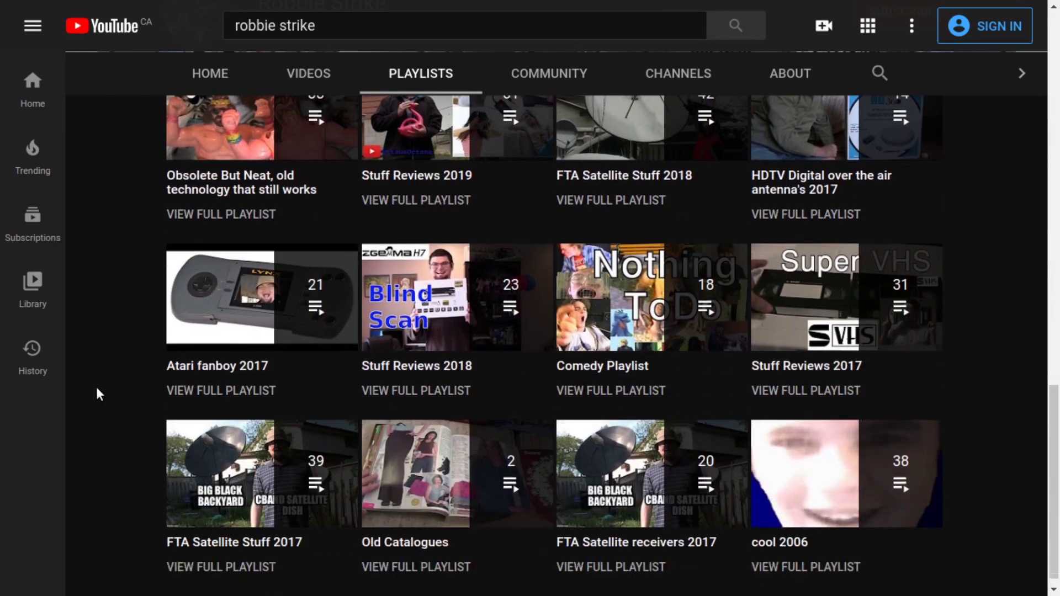
{"action": "scroll", "coordinate": [95, 386], "scroll_direction": "up", "scroll_amount": 20}
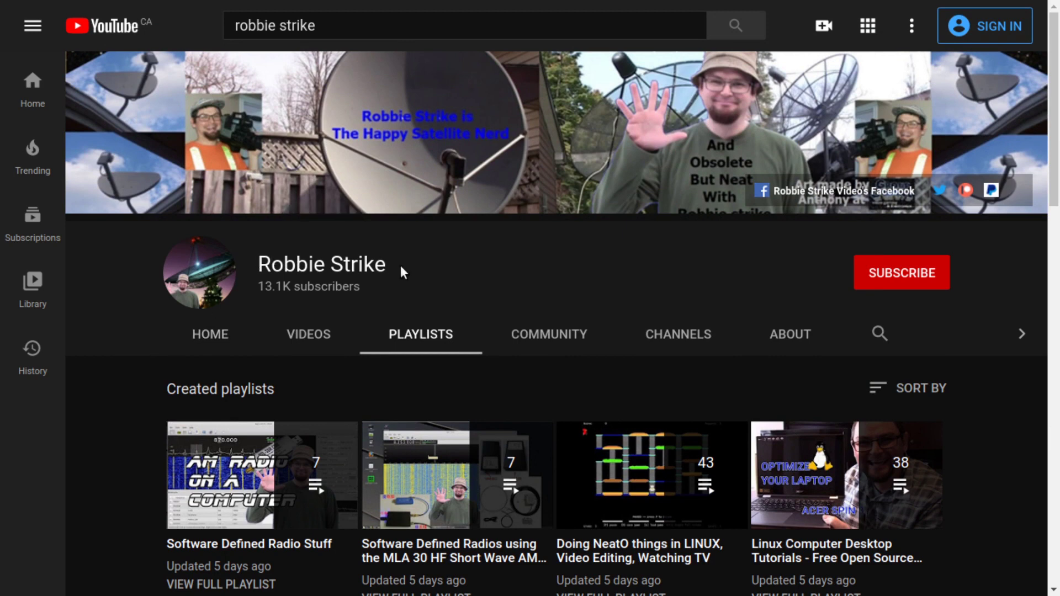
Step: Return to the channel's Videos list and scroll down to the oldest upload, 'Weird Walter in Yahoo chat room'
{"action": "key", "text": "alt+Left"}
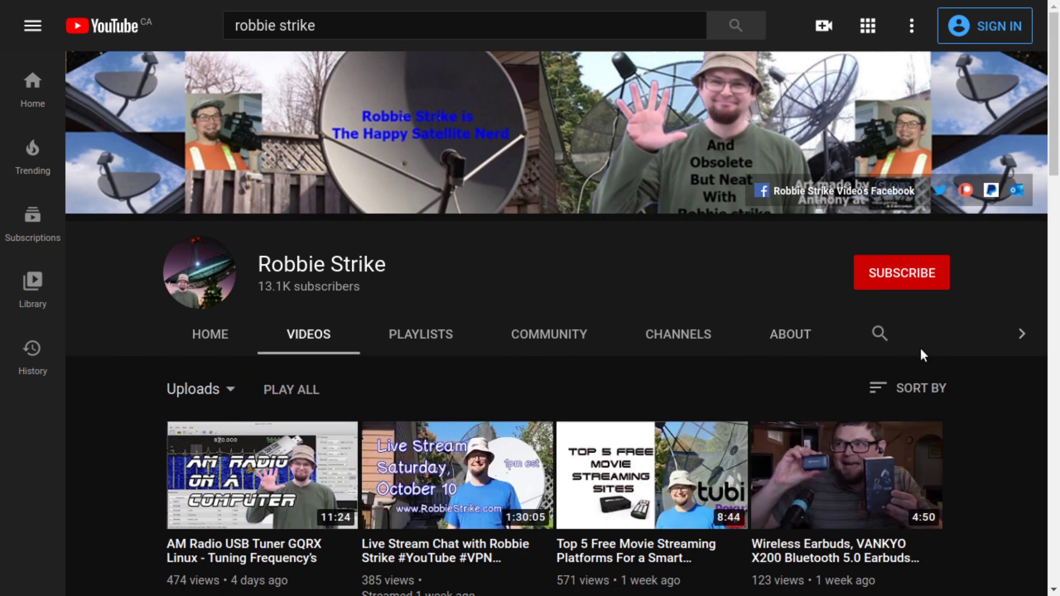
{"action": "scroll", "coordinate": [976, 384], "scroll_direction": "down", "scroll_amount": 3}
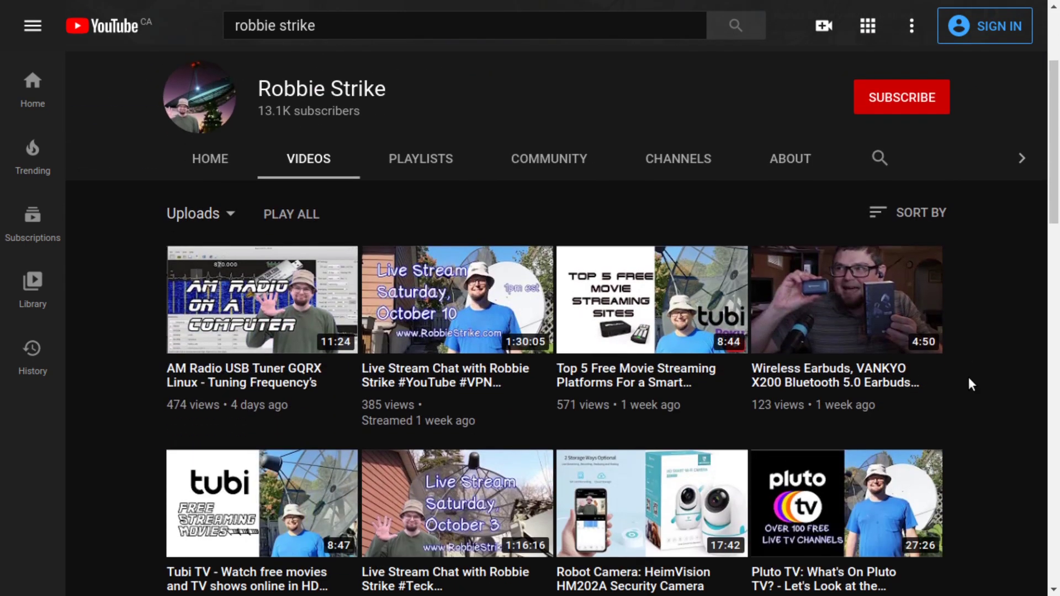
{"action": "scroll", "coordinate": [969, 379], "scroll_direction": "down", "scroll_amount": 4}
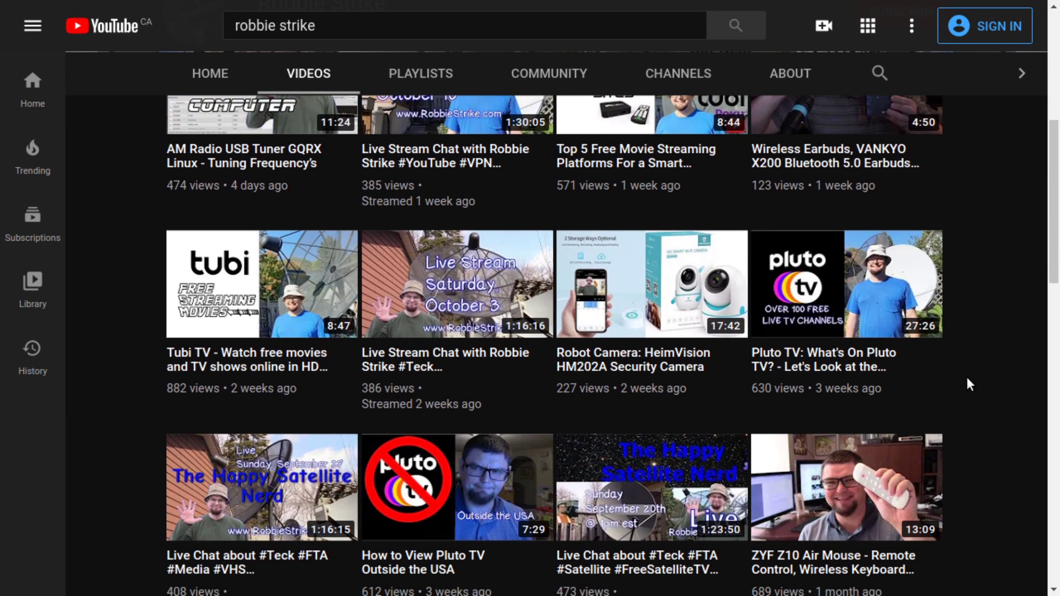
{"action": "scroll", "coordinate": [967, 377], "scroll_direction": "down", "scroll_amount": 2}
{"action": "scroll", "coordinate": [965, 378], "scroll_direction": "down", "scroll_amount": 3}
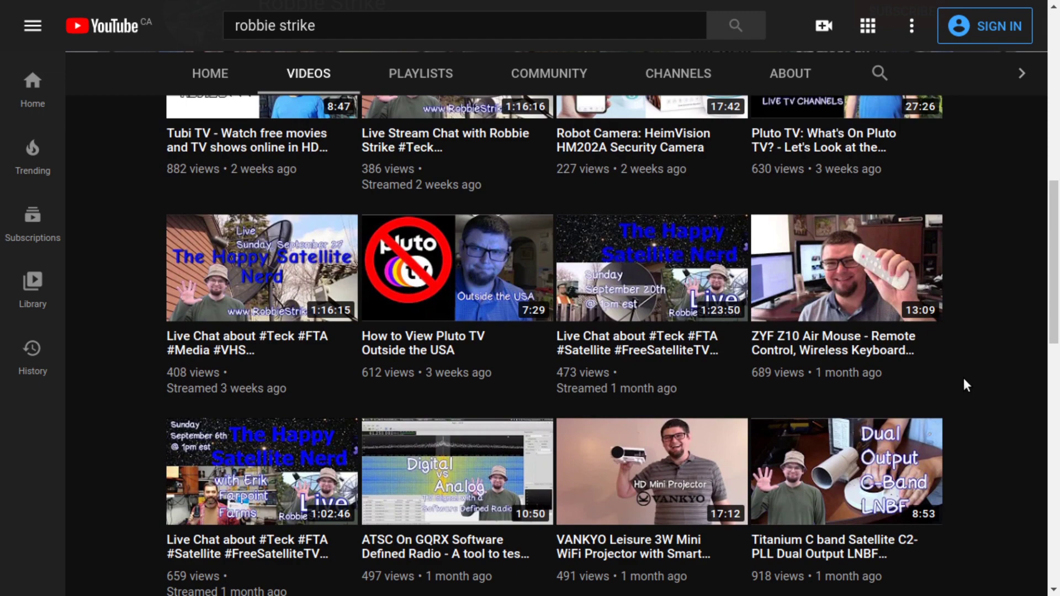
{"action": "scroll", "coordinate": [961, 387], "scroll_direction": "down", "scroll_amount": 6}
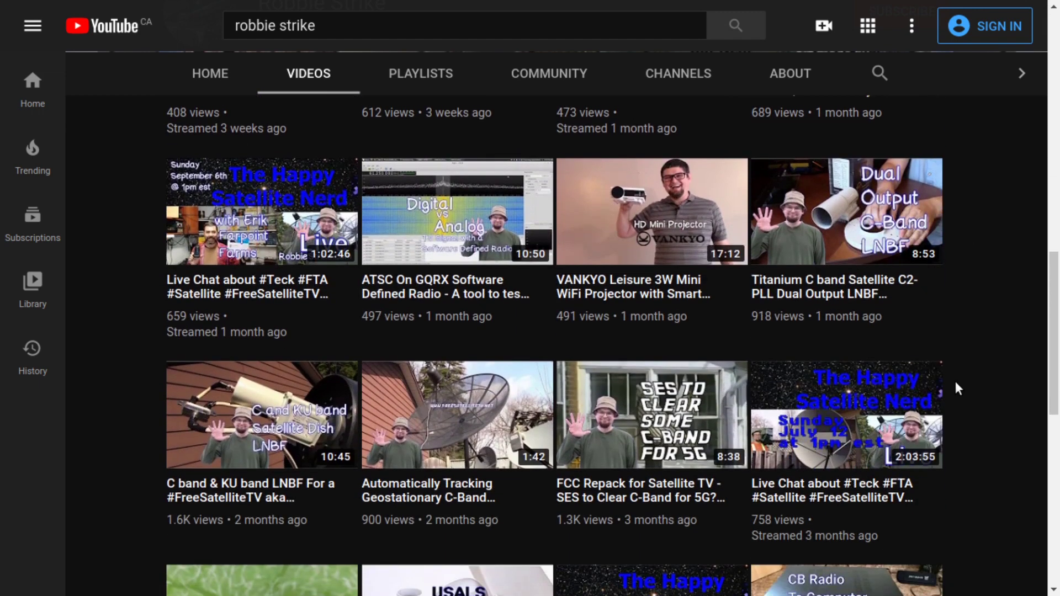
{"action": "scroll", "coordinate": [955, 388], "scroll_direction": "down", "scroll_amount": 7}
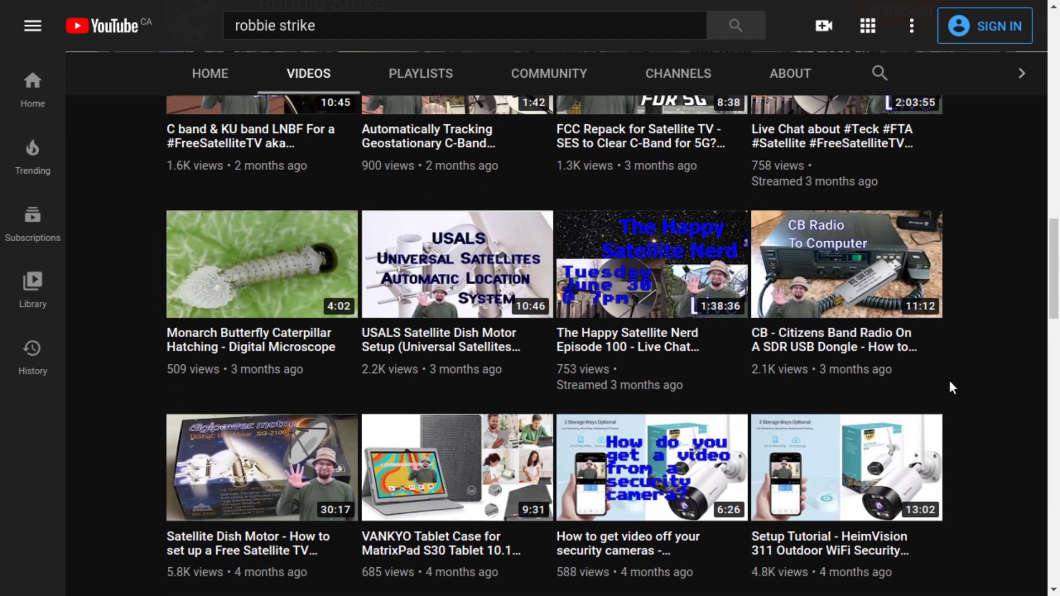
{"action": "scroll", "coordinate": [950, 382], "scroll_direction": "down", "scroll_amount": 5}
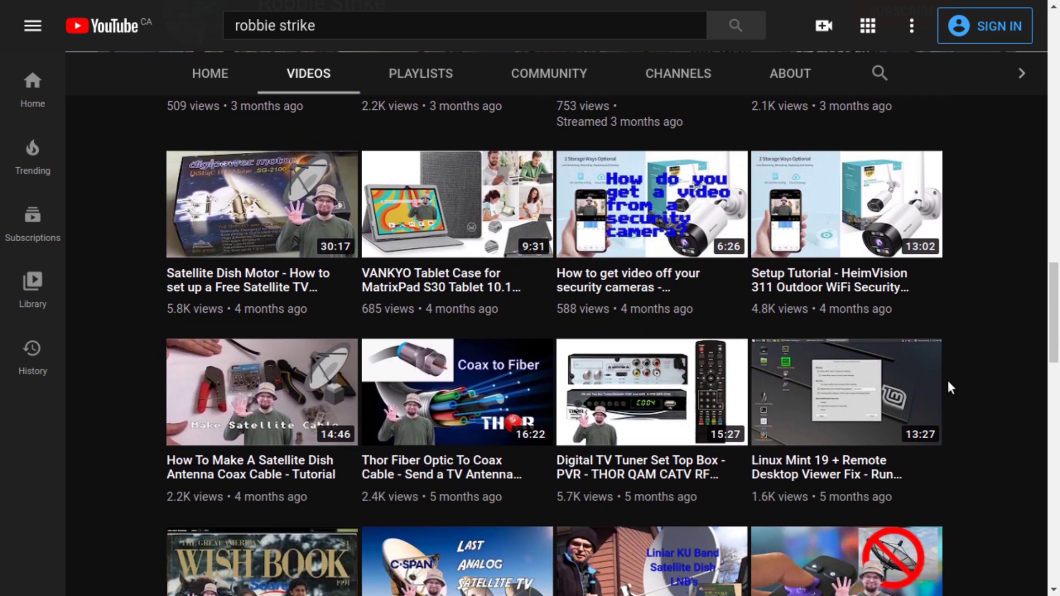
{"action": "scroll", "coordinate": [948, 380], "scroll_direction": "down", "scroll_amount": 13}
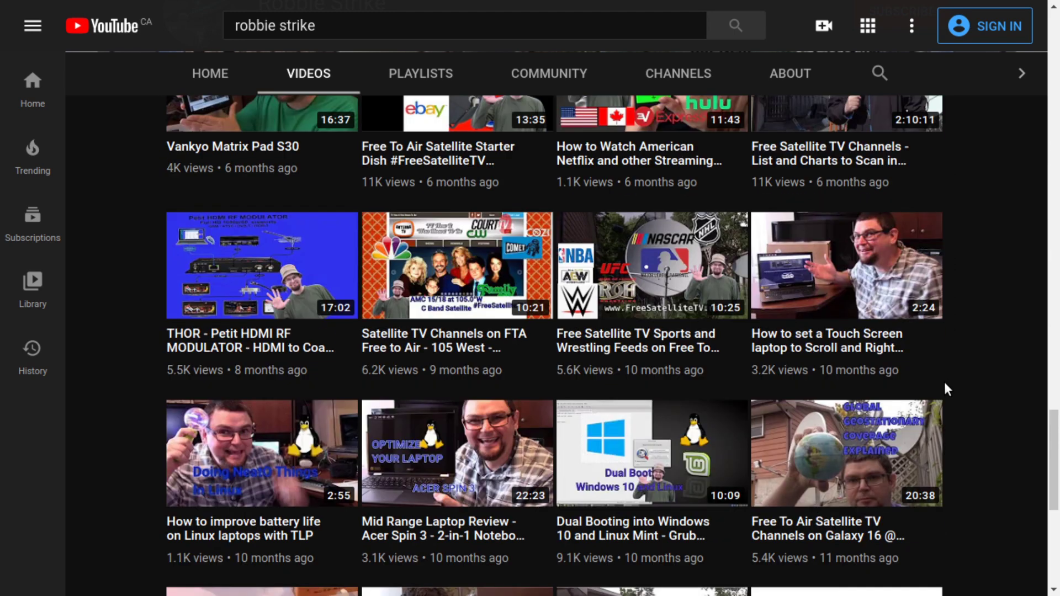
{"action": "scroll", "coordinate": [945, 384], "scroll_direction": "down", "scroll_amount": 6}
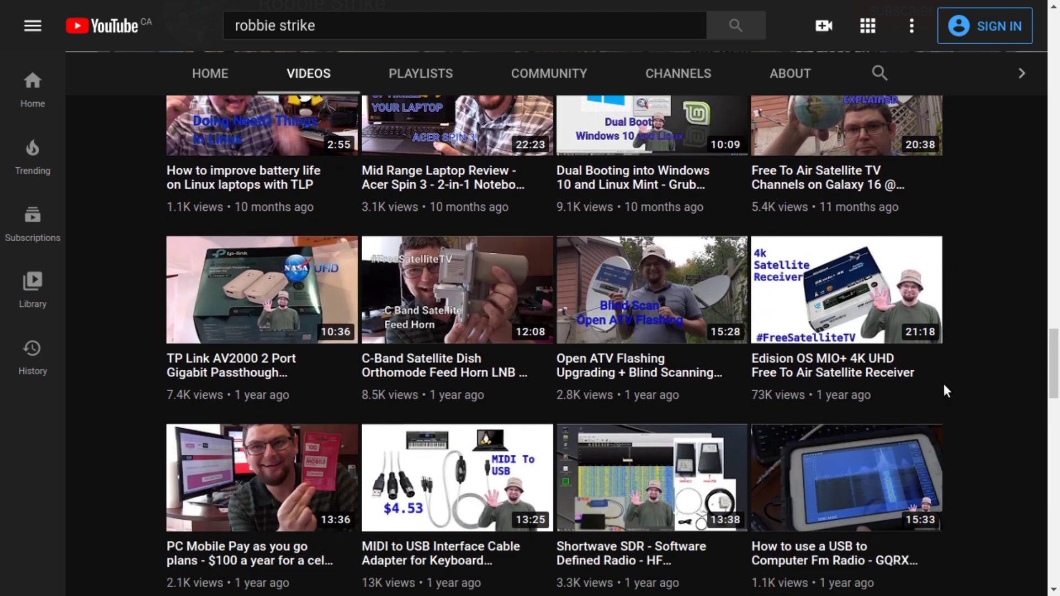
{"action": "scroll", "coordinate": [943, 383], "scroll_direction": "down", "scroll_amount": 2}
{"action": "scroll", "coordinate": [943, 385], "scroll_direction": "down", "scroll_amount": 3}
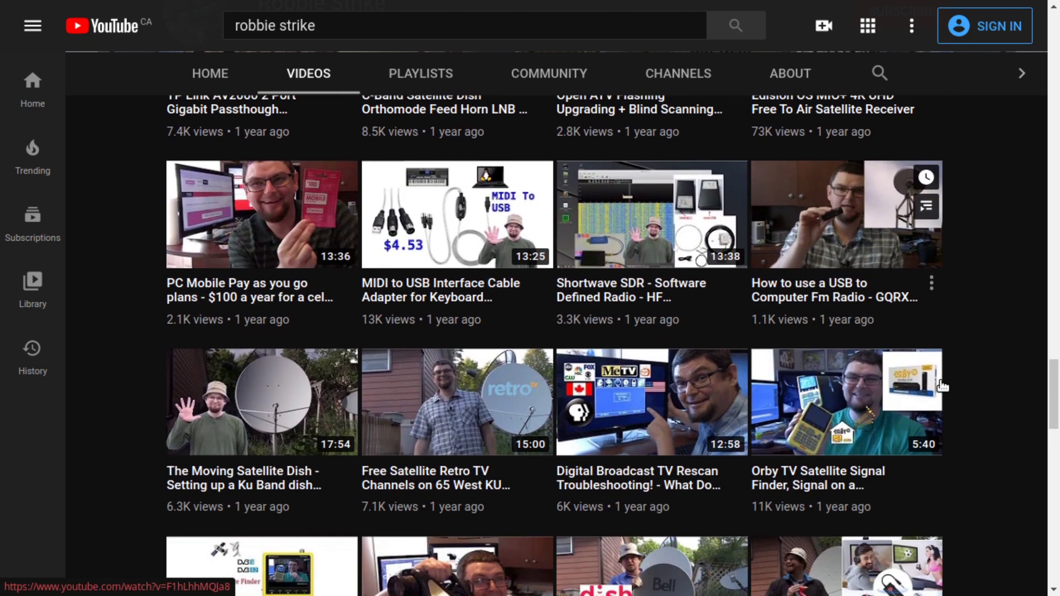
{"action": "scroll", "coordinate": [944, 386], "scroll_direction": "down", "scroll_amount": 10}
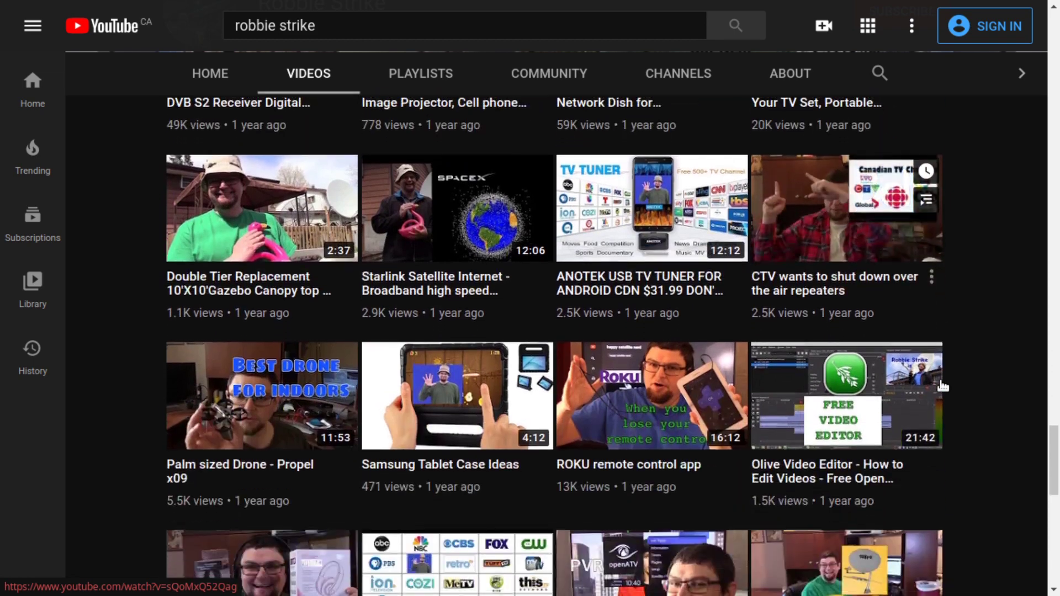
{"action": "scroll", "coordinate": [943, 386], "scroll_direction": "down", "scroll_amount": 8}
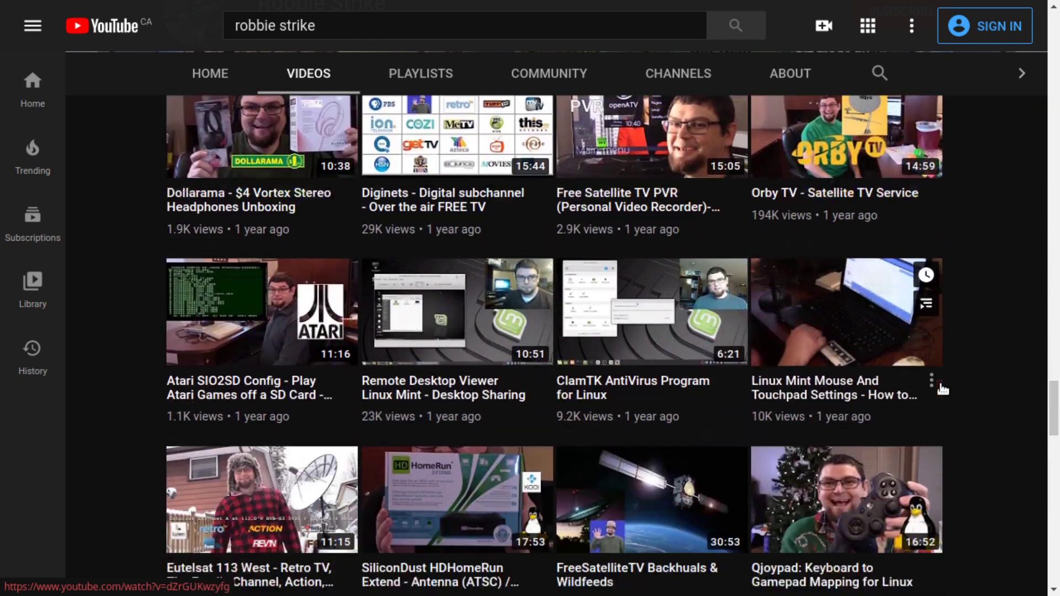
{"action": "scroll", "coordinate": [943, 389], "scroll_direction": "down", "scroll_amount": 5}
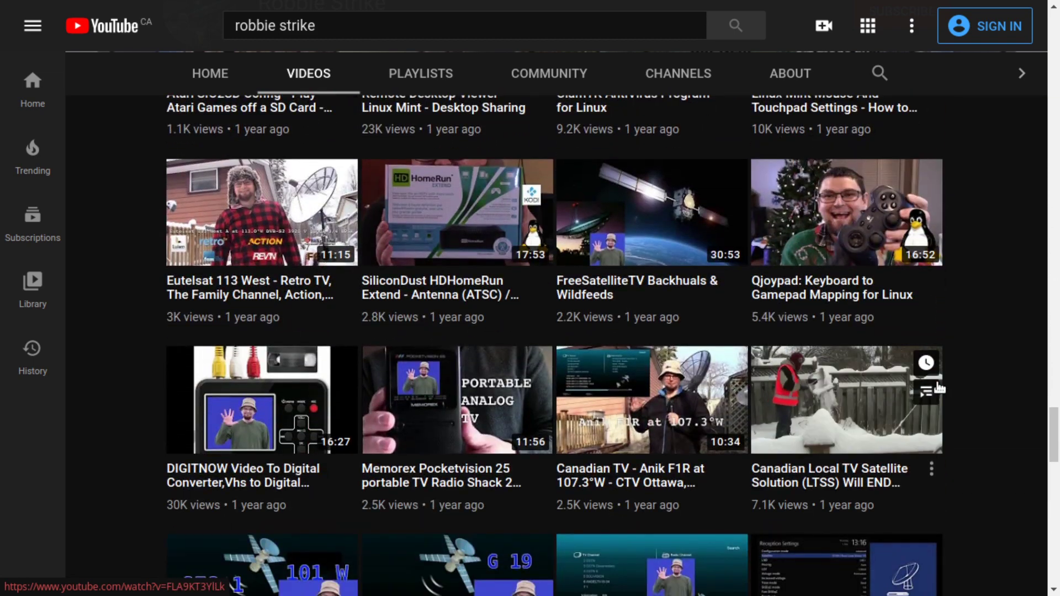
{"action": "scroll", "coordinate": [939, 387], "scroll_direction": "down", "scroll_amount": 13}
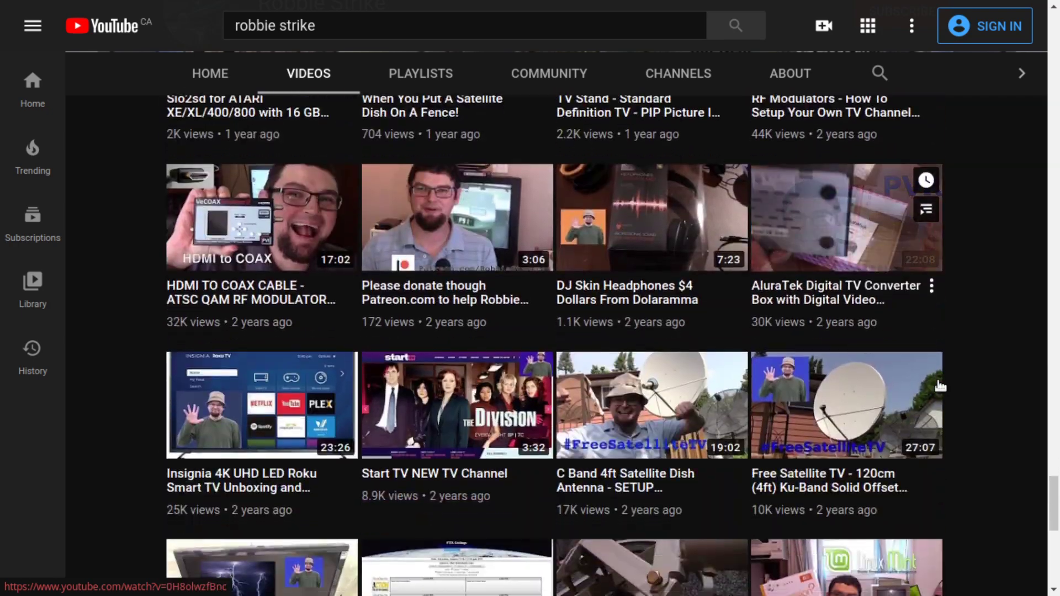
{"action": "scroll", "coordinate": [942, 386], "scroll_direction": "down", "scroll_amount": 9}
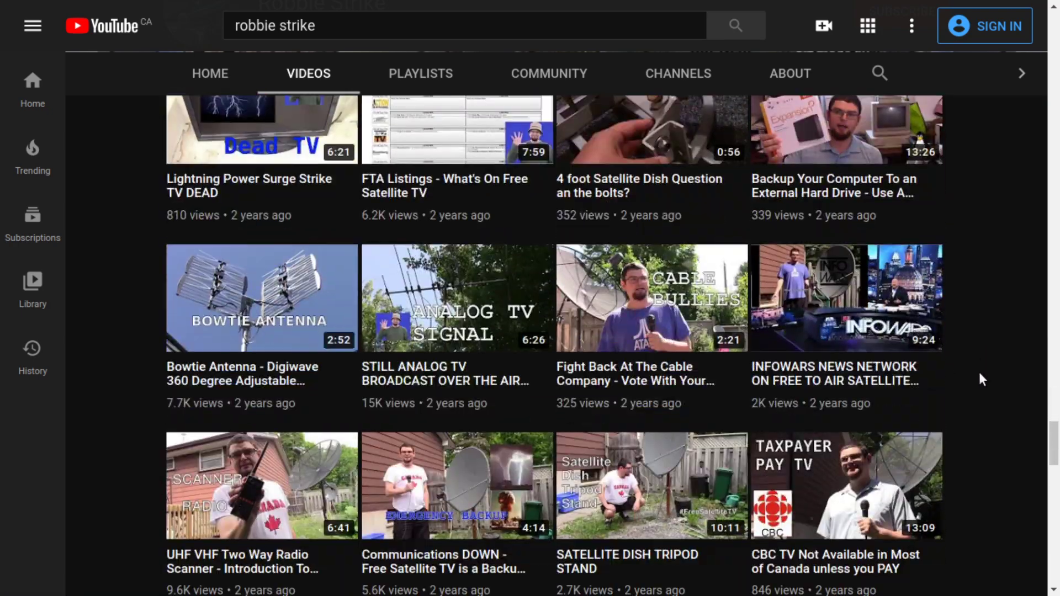
{"action": "scroll", "coordinate": [980, 374], "scroll_direction": "down", "scroll_amount": 20}
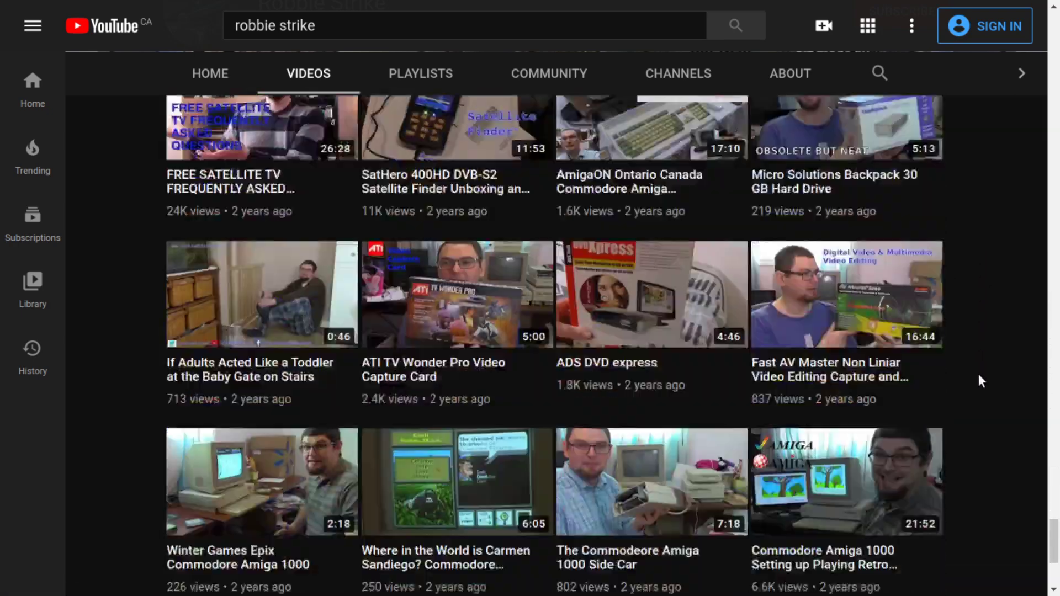
{"action": "scroll", "coordinate": [979, 373], "scroll_direction": "down", "scroll_amount": 18}
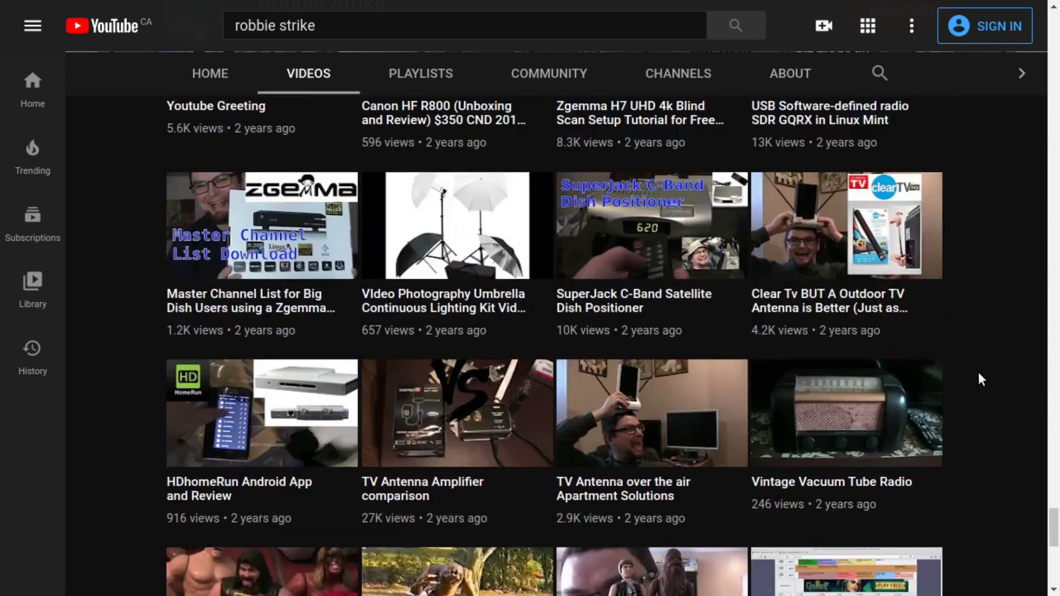
{"action": "scroll", "coordinate": [978, 373], "scroll_direction": "down", "scroll_amount": 15}
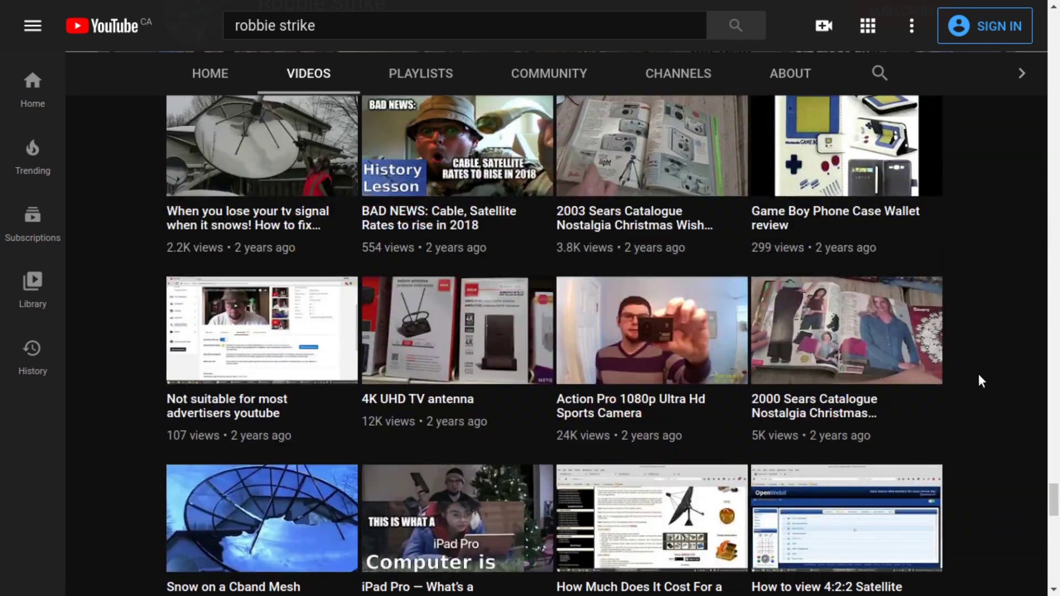
{"action": "scroll", "coordinate": [978, 374], "scroll_direction": "down", "scroll_amount": 14}
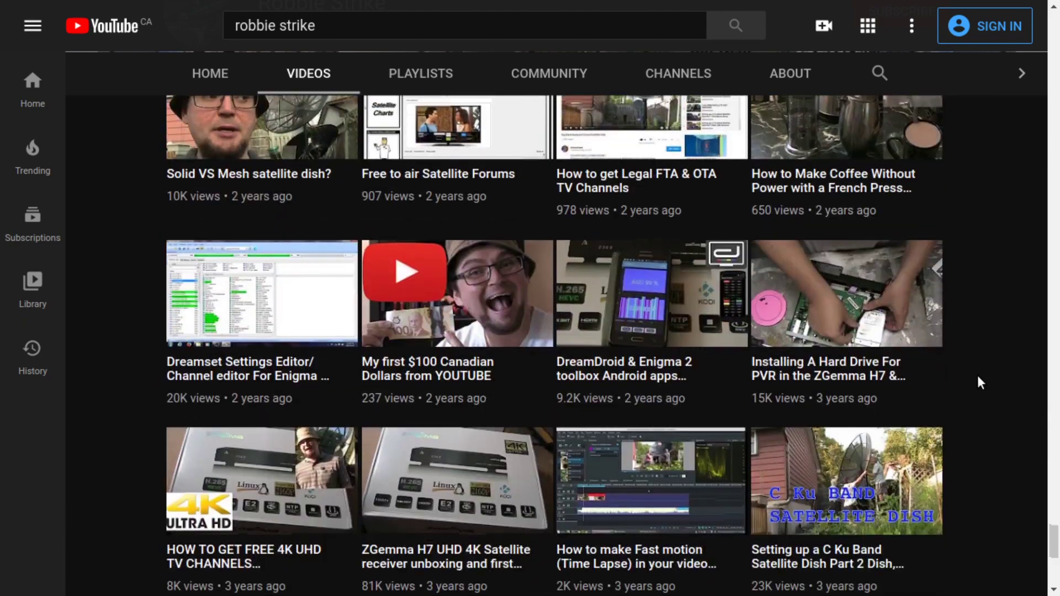
{"action": "scroll", "coordinate": [979, 377], "scroll_direction": "down", "scroll_amount": 9}
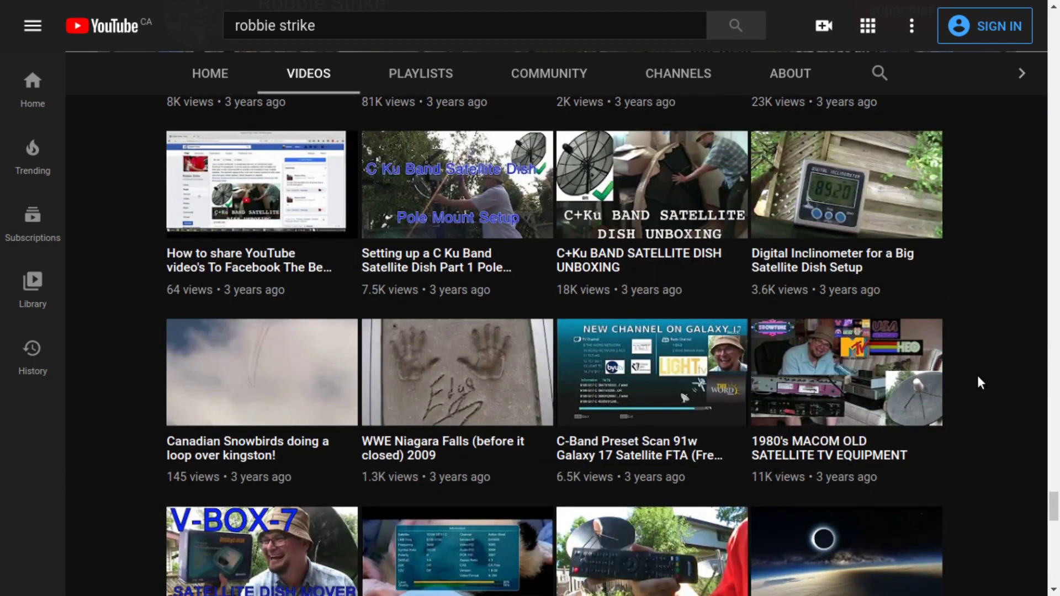
{"action": "scroll", "coordinate": [978, 376], "scroll_direction": "down", "scroll_amount": 15}
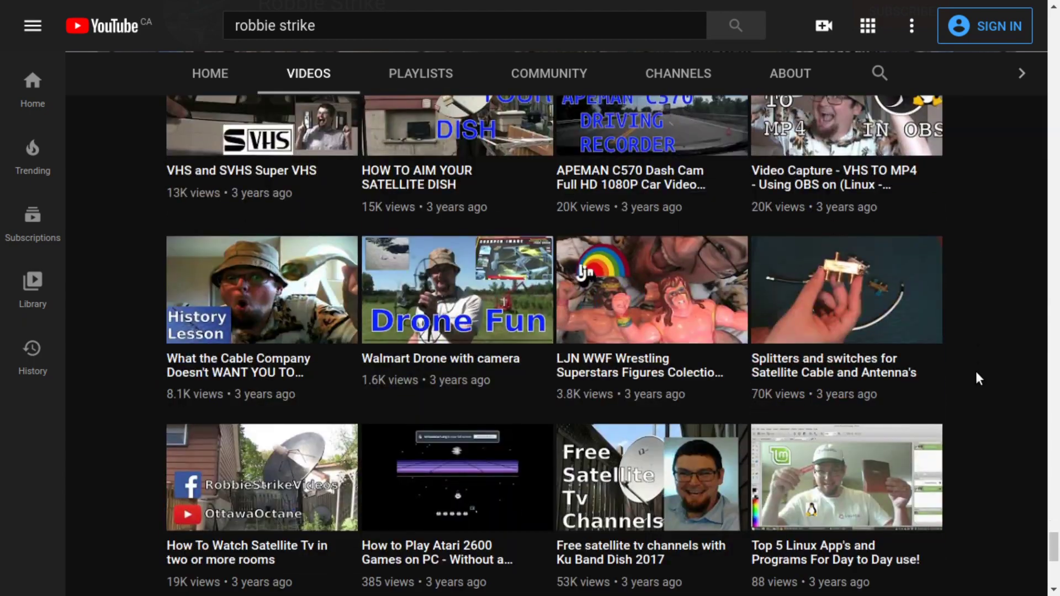
{"action": "scroll", "coordinate": [977, 379], "scroll_direction": "down", "scroll_amount": 14}
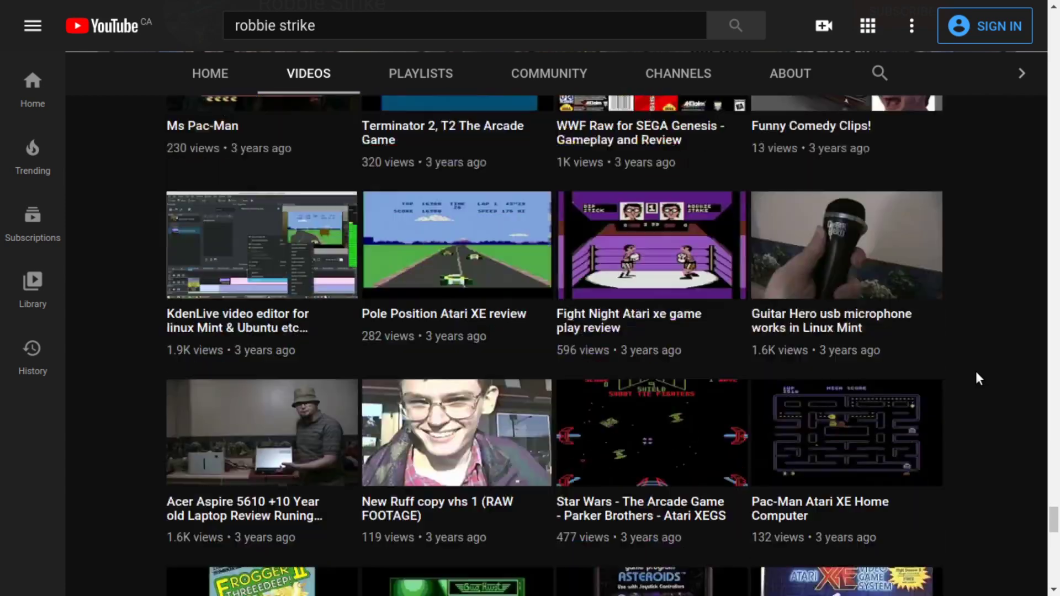
{"action": "scroll", "coordinate": [978, 378], "scroll_direction": "down", "scroll_amount": 16}
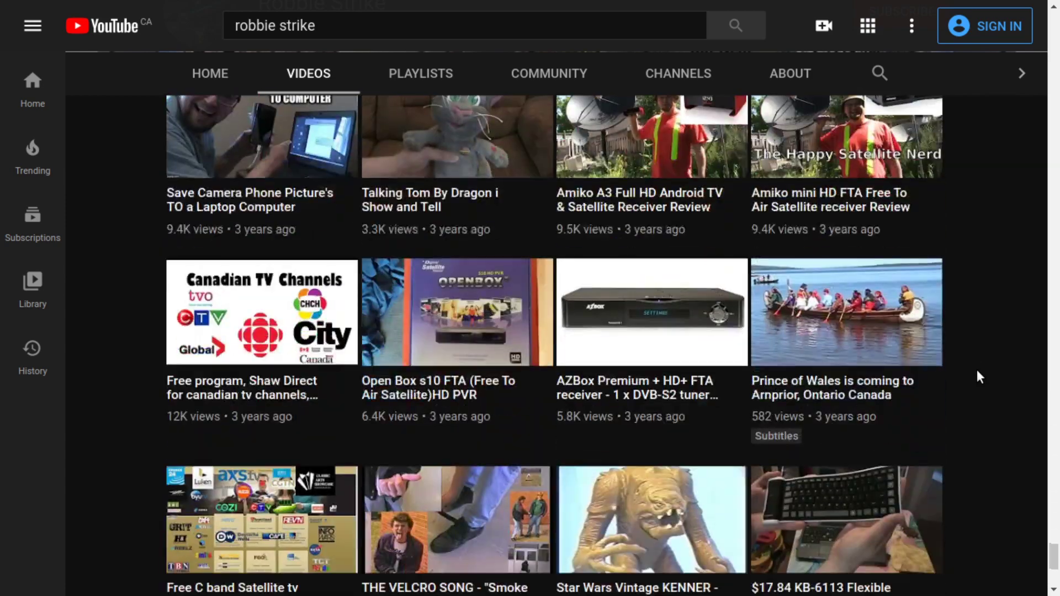
{"action": "scroll", "coordinate": [977, 369], "scroll_direction": "down", "scroll_amount": 15}
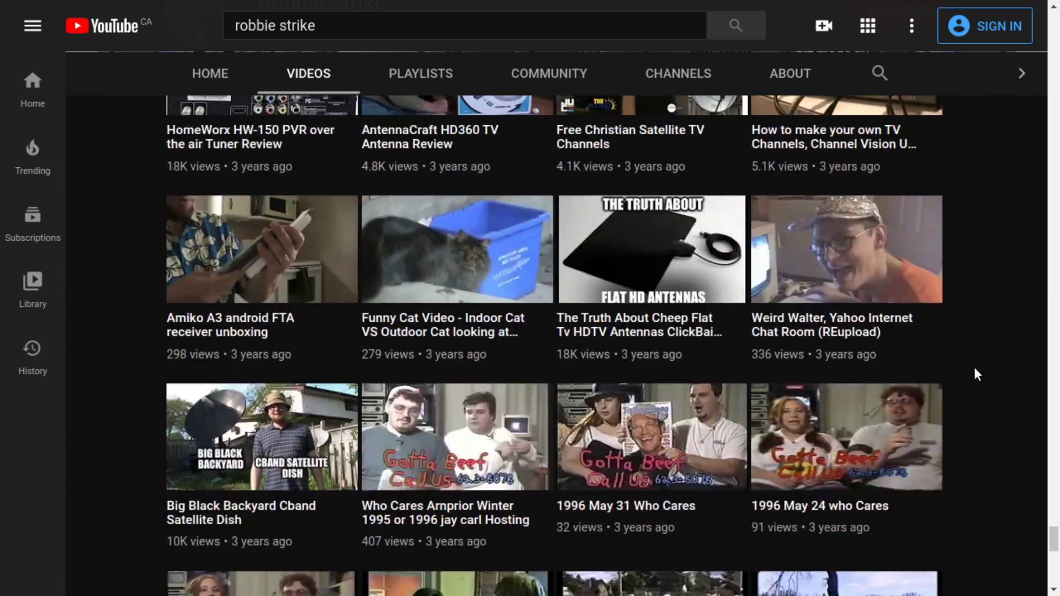
{"action": "scroll", "coordinate": [977, 374], "scroll_direction": "down", "scroll_amount": 17}
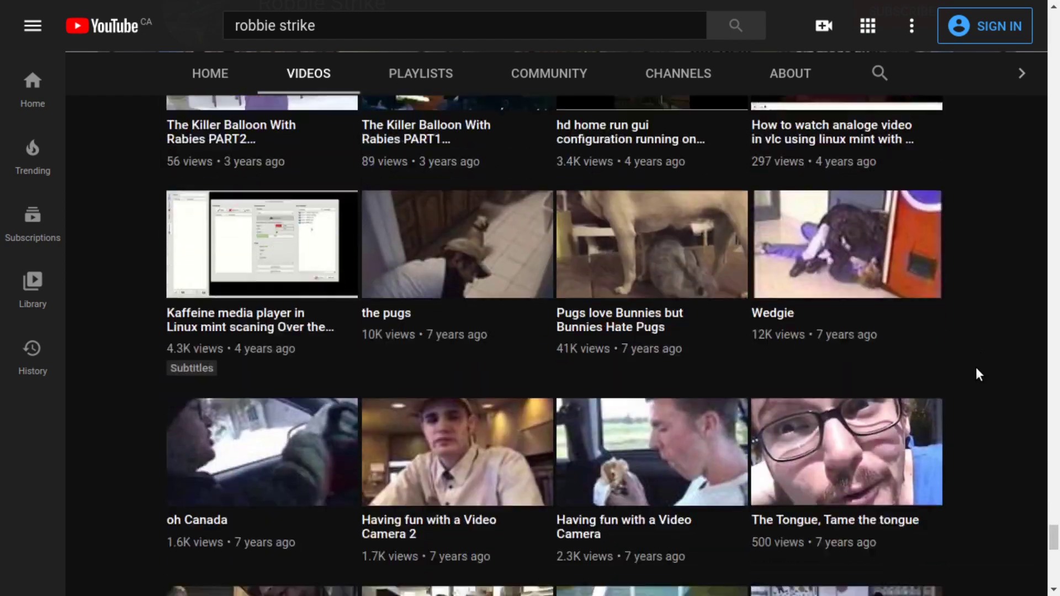
{"action": "scroll", "coordinate": [977, 374], "scroll_direction": "down", "scroll_amount": 16}
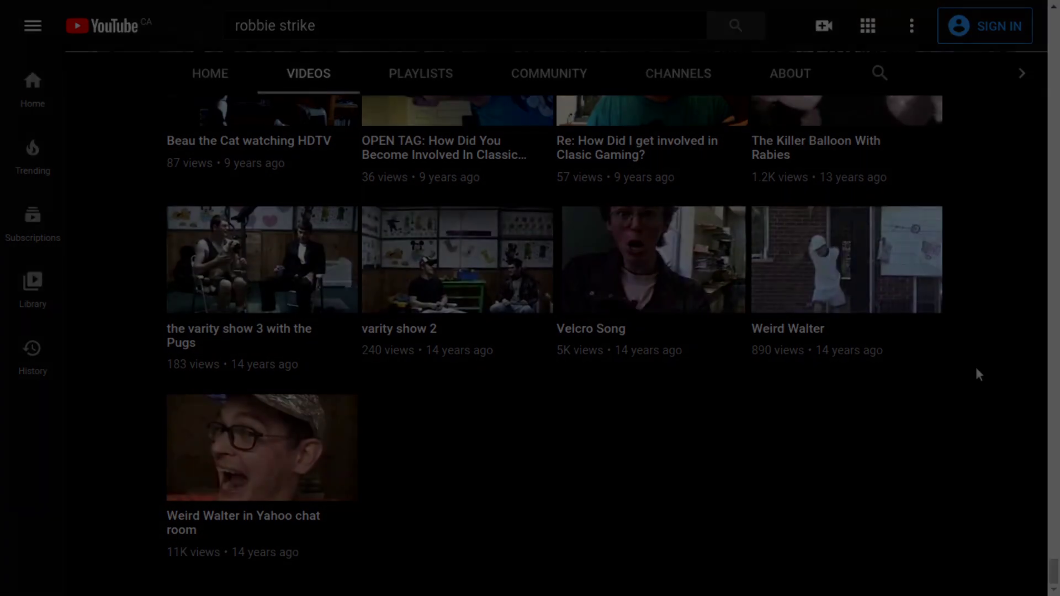